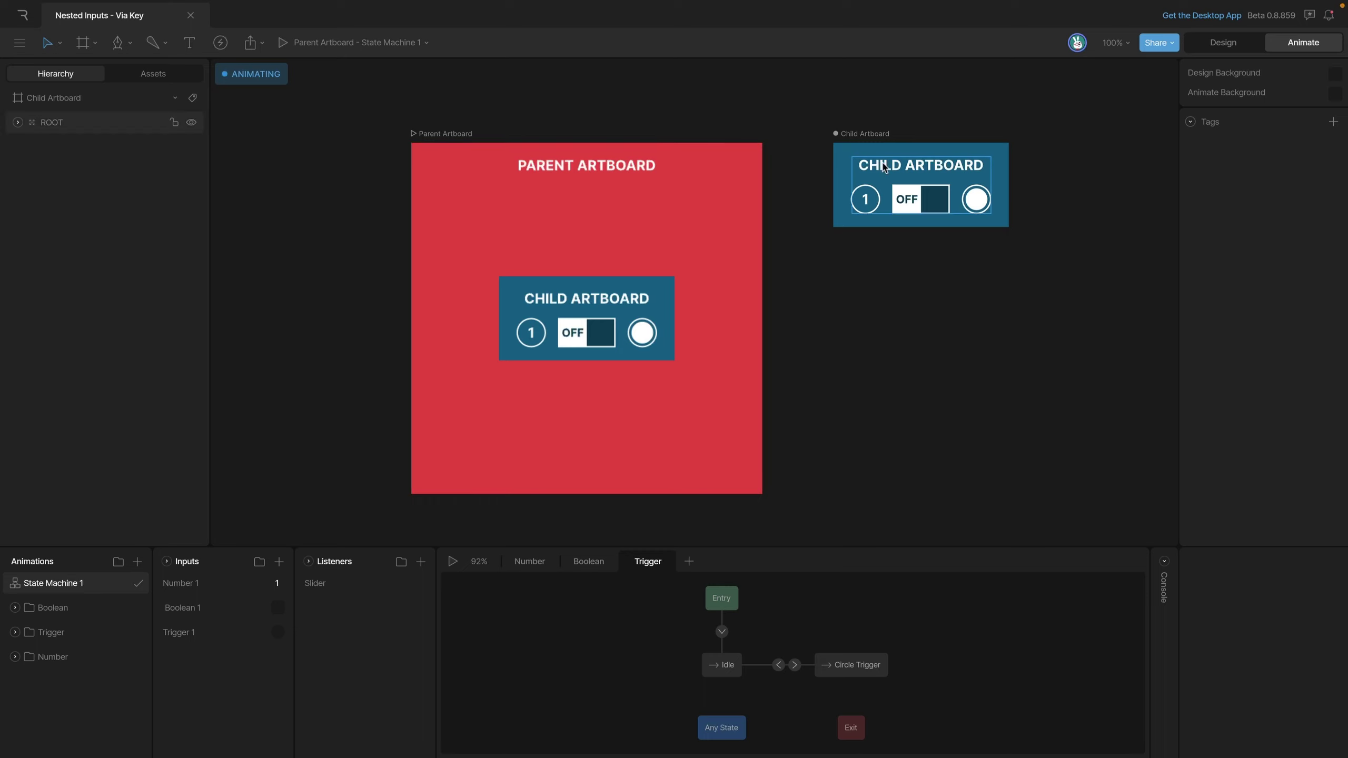
# Select the Child Artboard and inspect its Number 1, Boolean 1 and Trigger 1 inputs
pyautogui.click(862, 136)
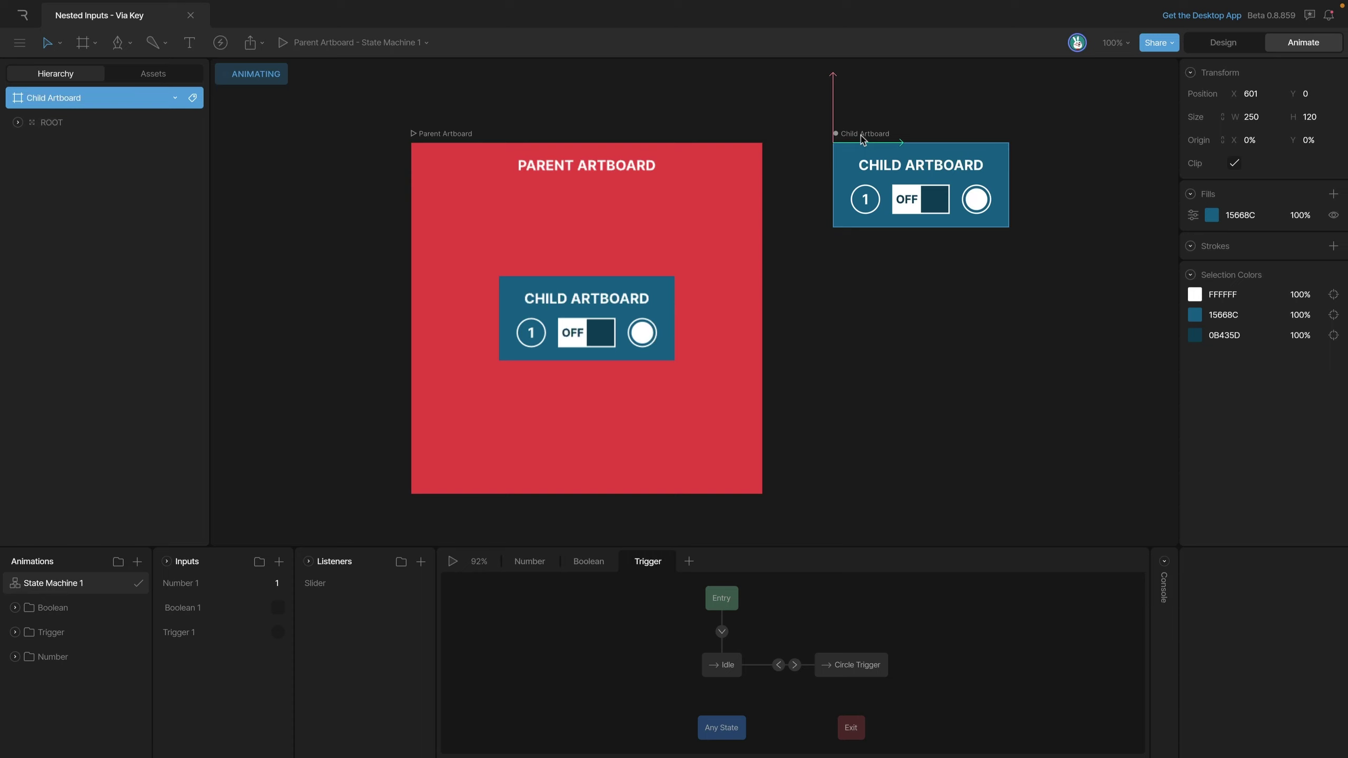
pyautogui.click(191, 587)
pyautogui.click(190, 606)
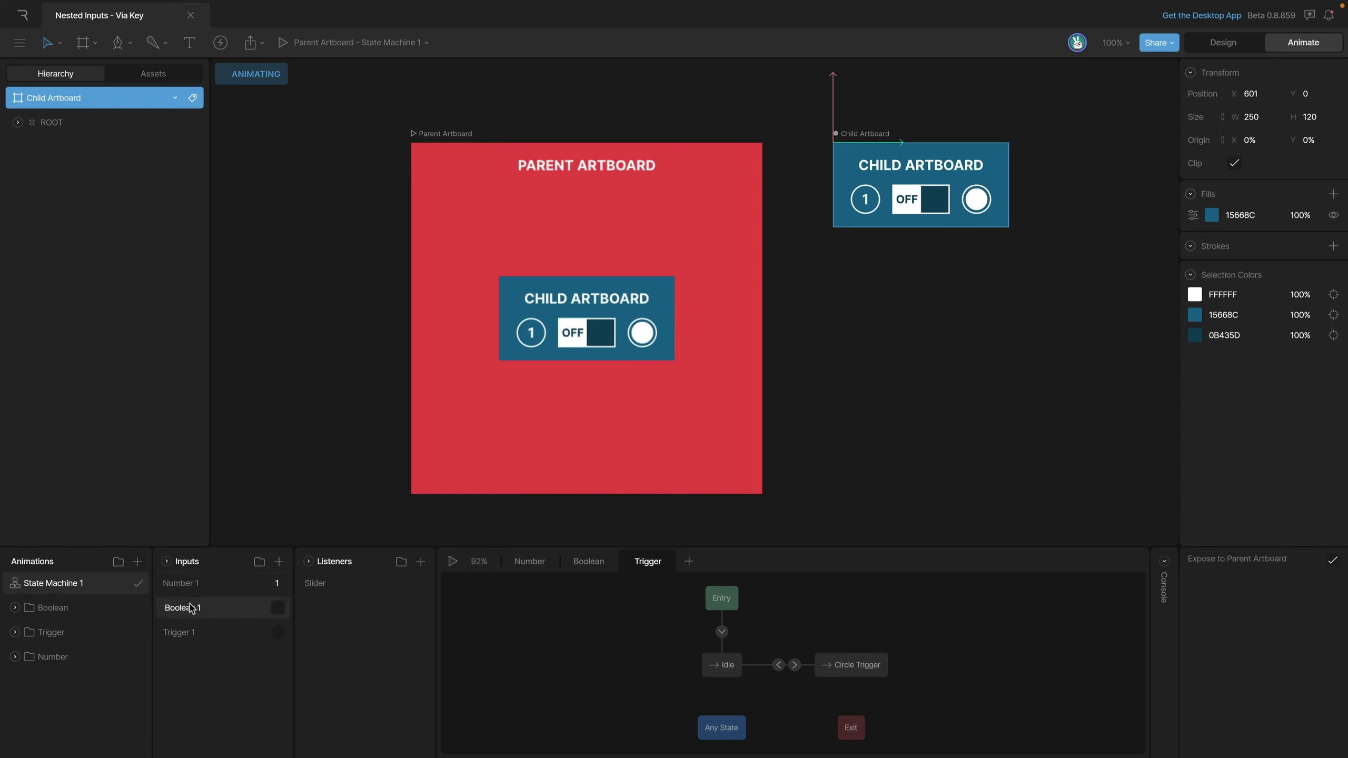
pyautogui.click(193, 632)
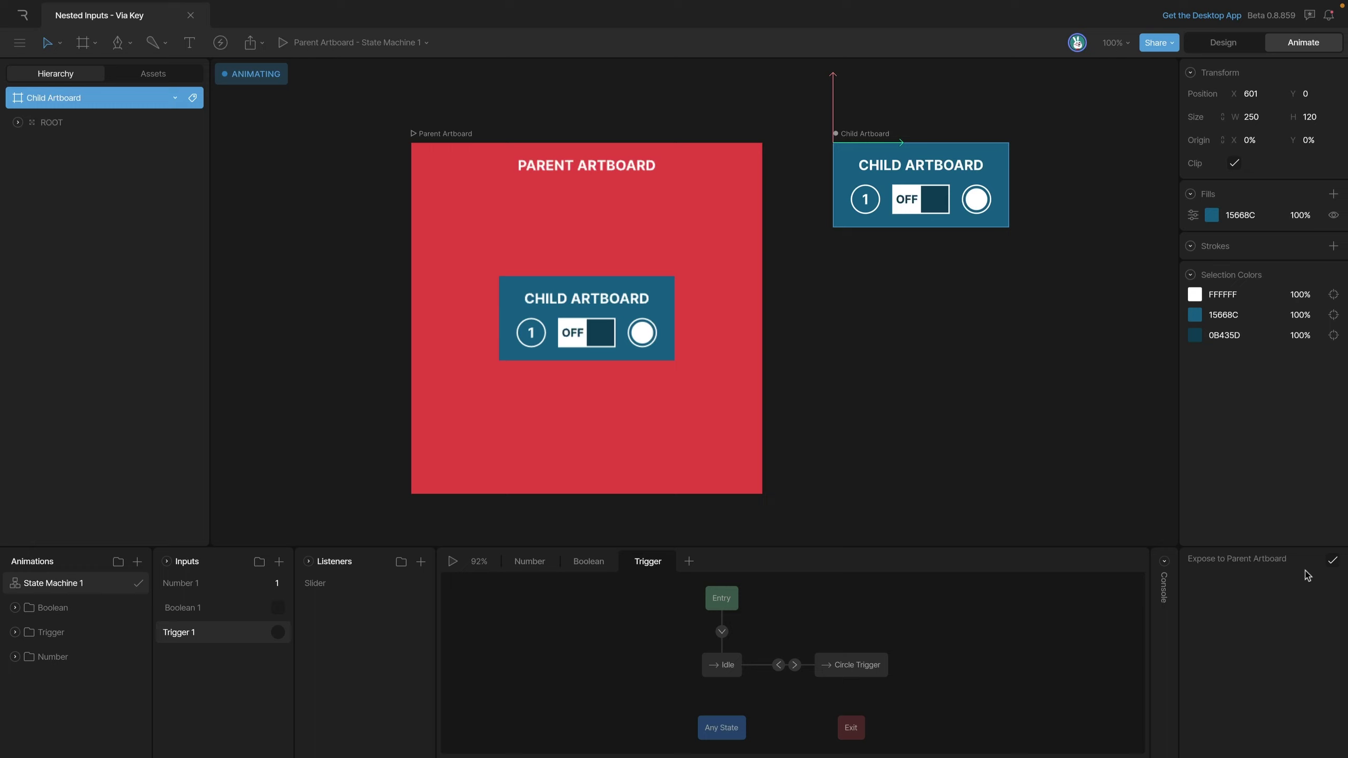
# Preview the child state machine, expose Trigger 1 to the parent artboard, and show the Number layer
pyautogui.press('space')
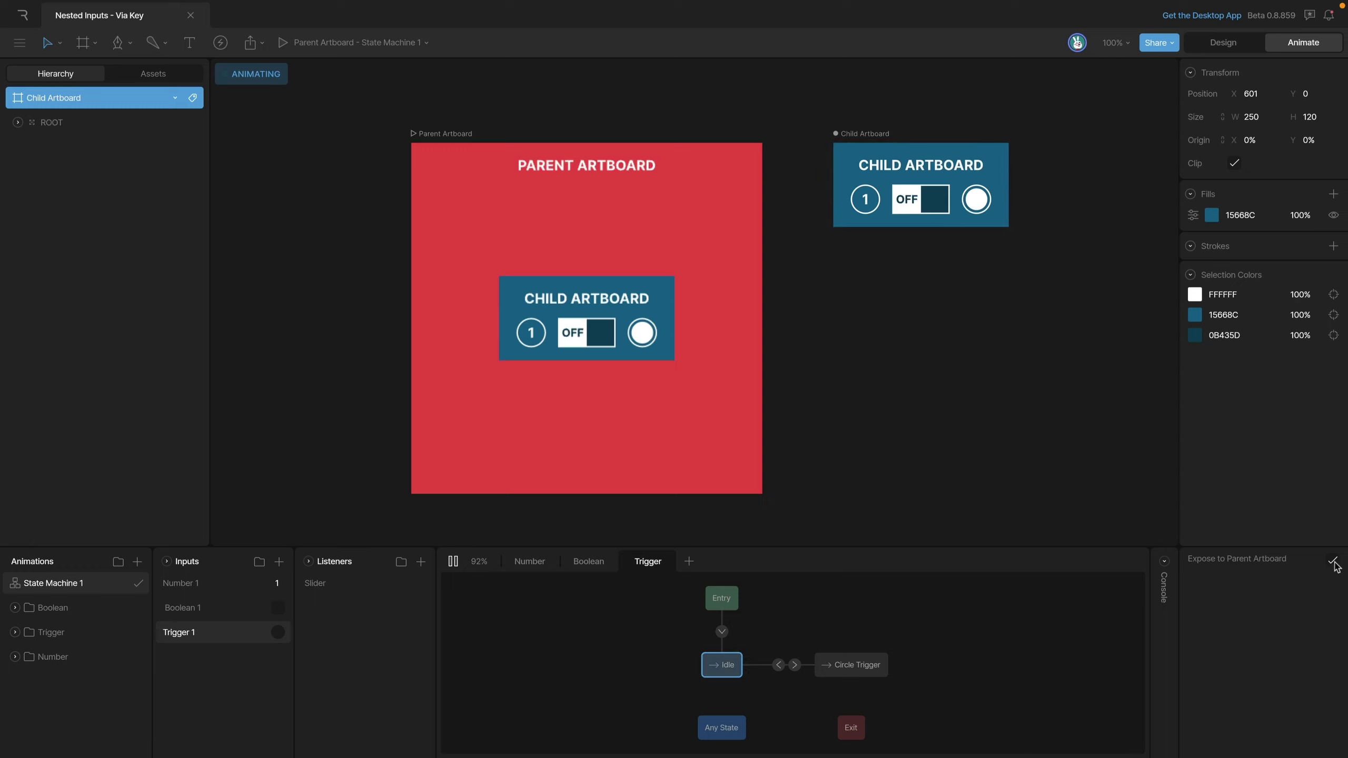
pyautogui.click(1334, 561)
pyautogui.click(529, 563)
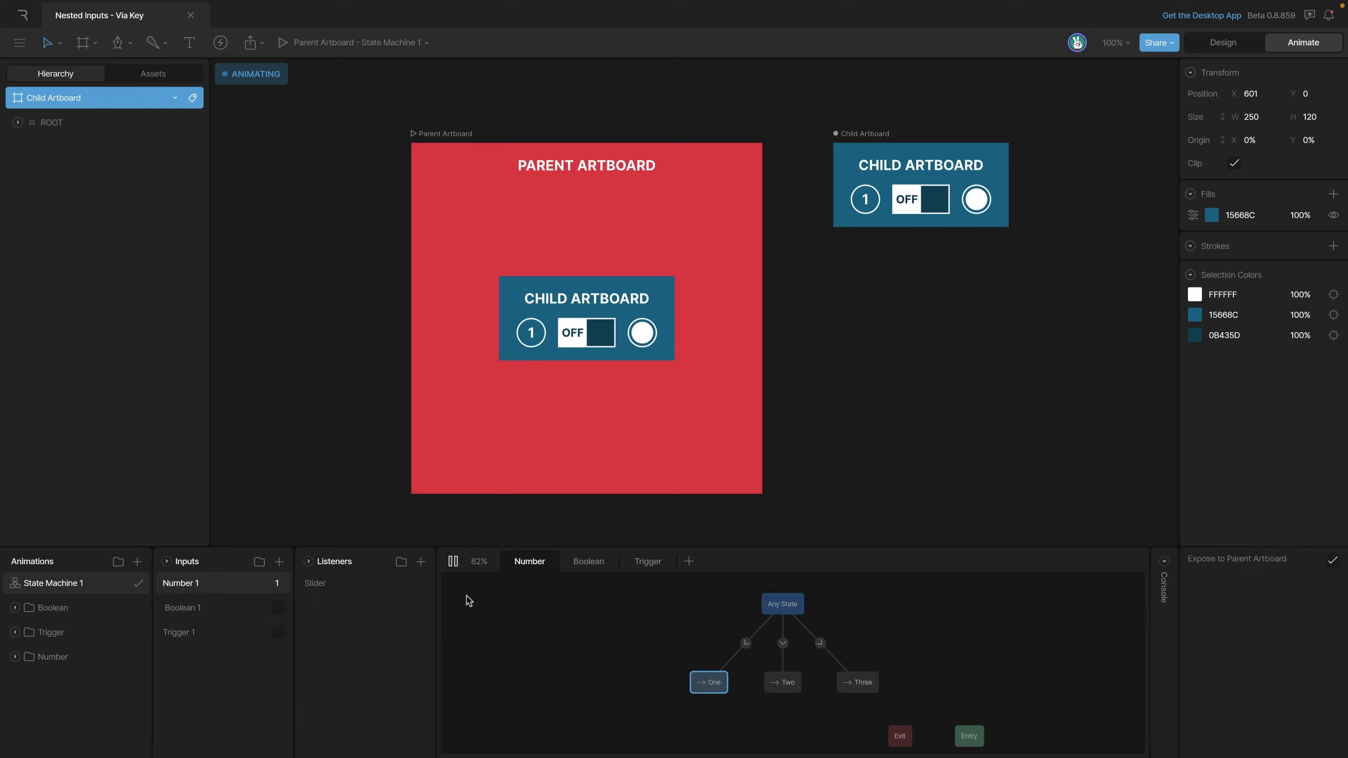
# Test Number 1 by raising it from 1 to 3 and back to 1
pyautogui.click(275, 584)
pyautogui.press('Up')
pyautogui.press('Up')
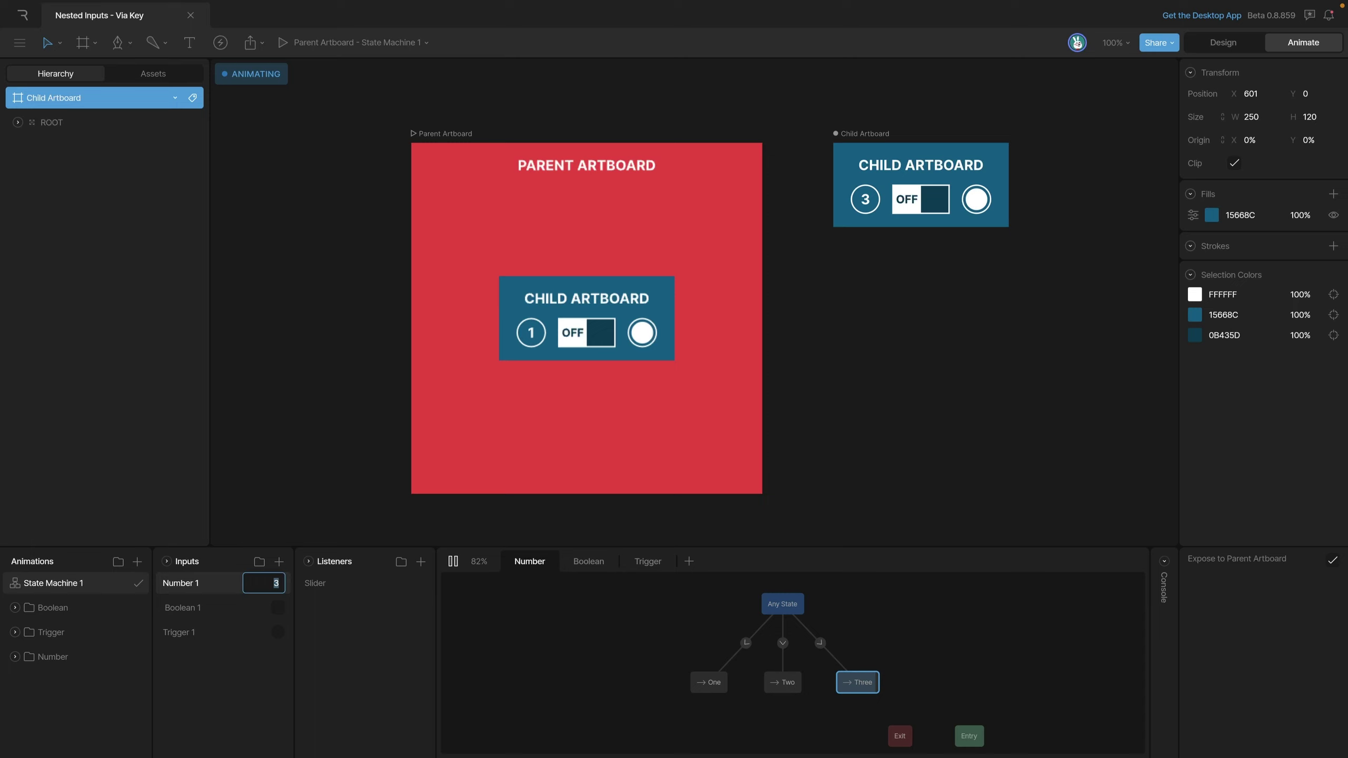
pyautogui.press('Down')
pyautogui.press('Down')
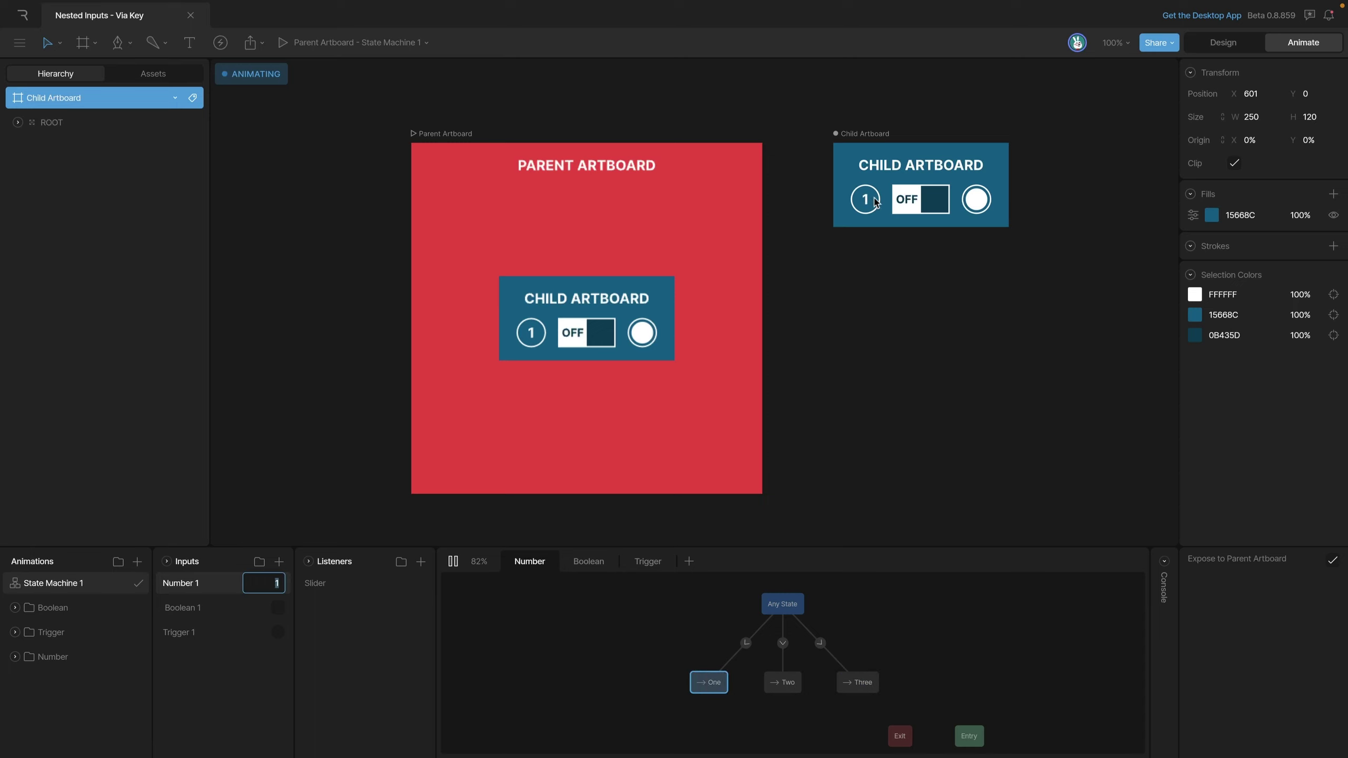
# On the Boolean layer, toggle Boolean 1 several times to flip the switch
pyautogui.click(587, 571)
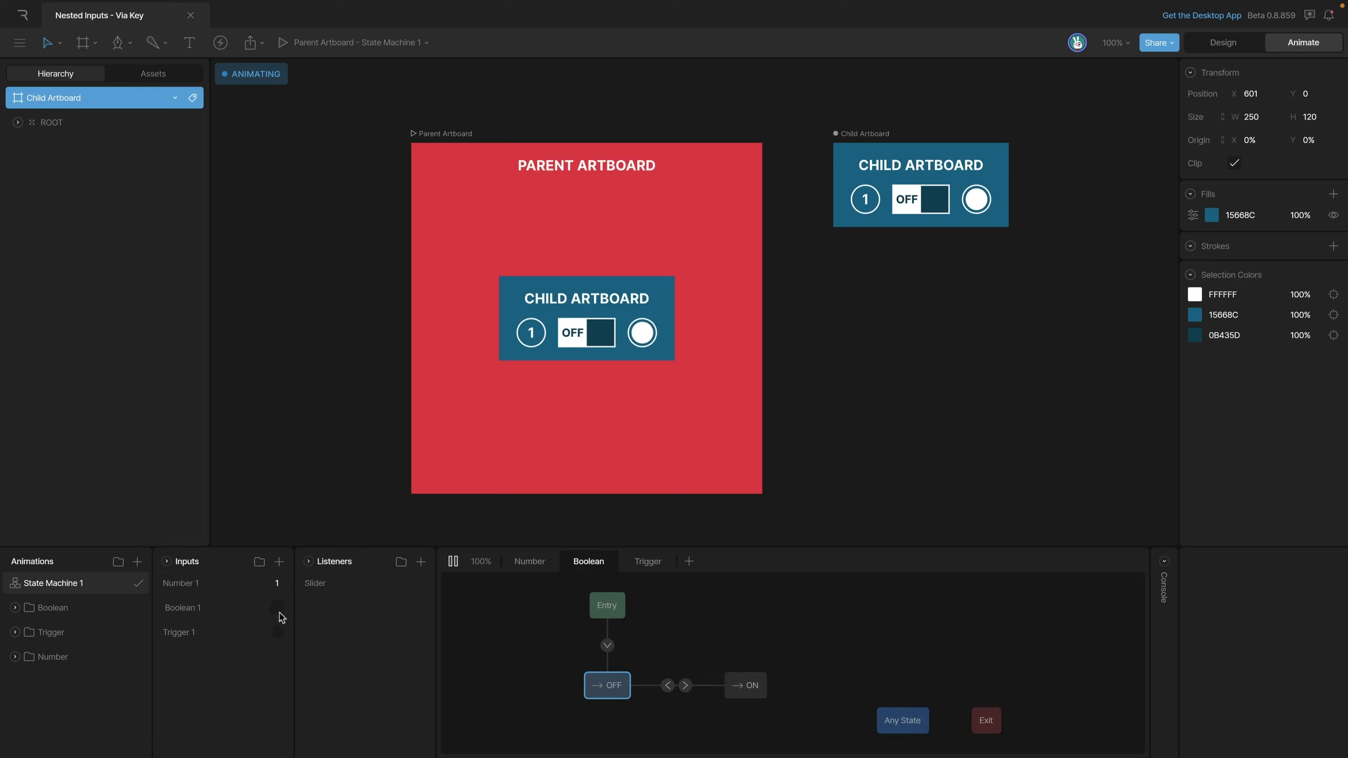
pyautogui.click(279, 611)
pyautogui.click(280, 611)
pyautogui.click(279, 611)
pyautogui.click(279, 608)
pyautogui.click(279, 609)
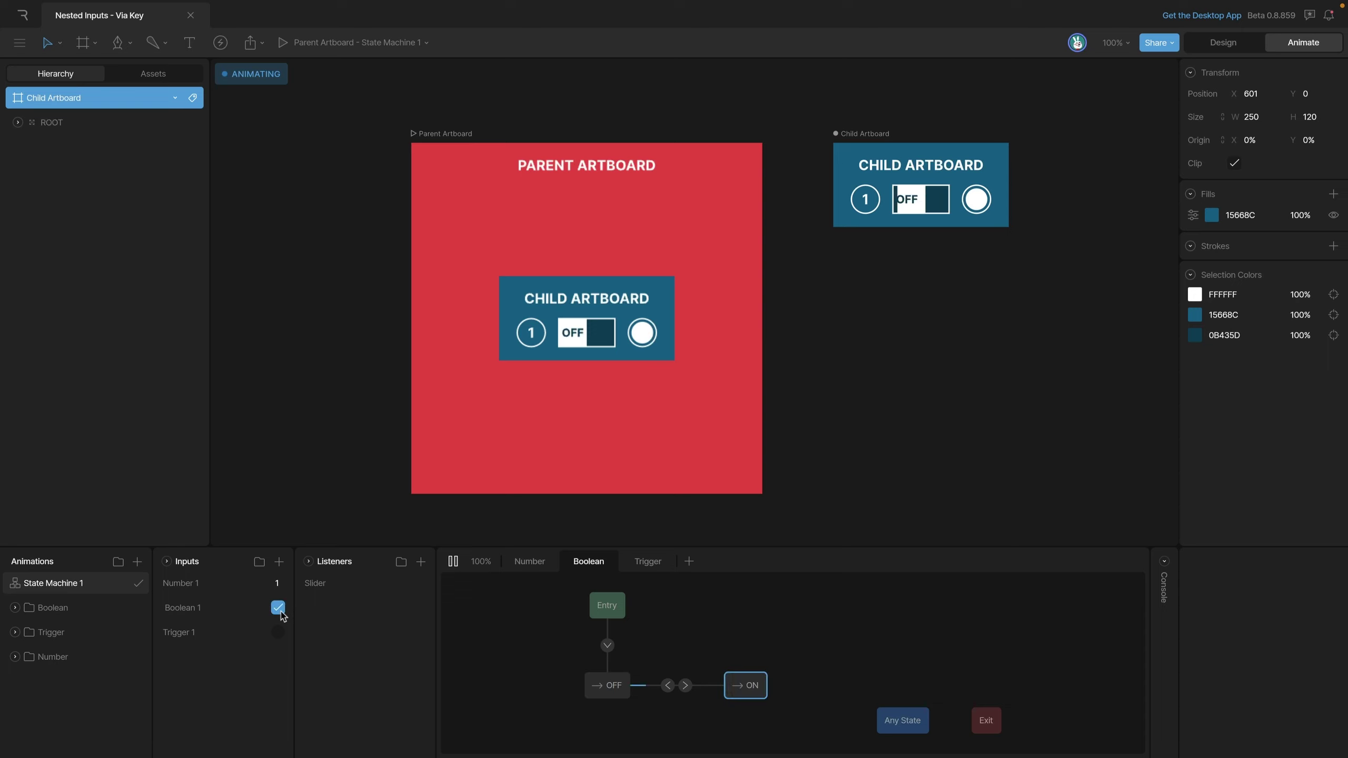
# Fire Trigger 1 five times on the Trigger layer, stop the preview, and select the Parent Artboard
pyautogui.click(648, 565)
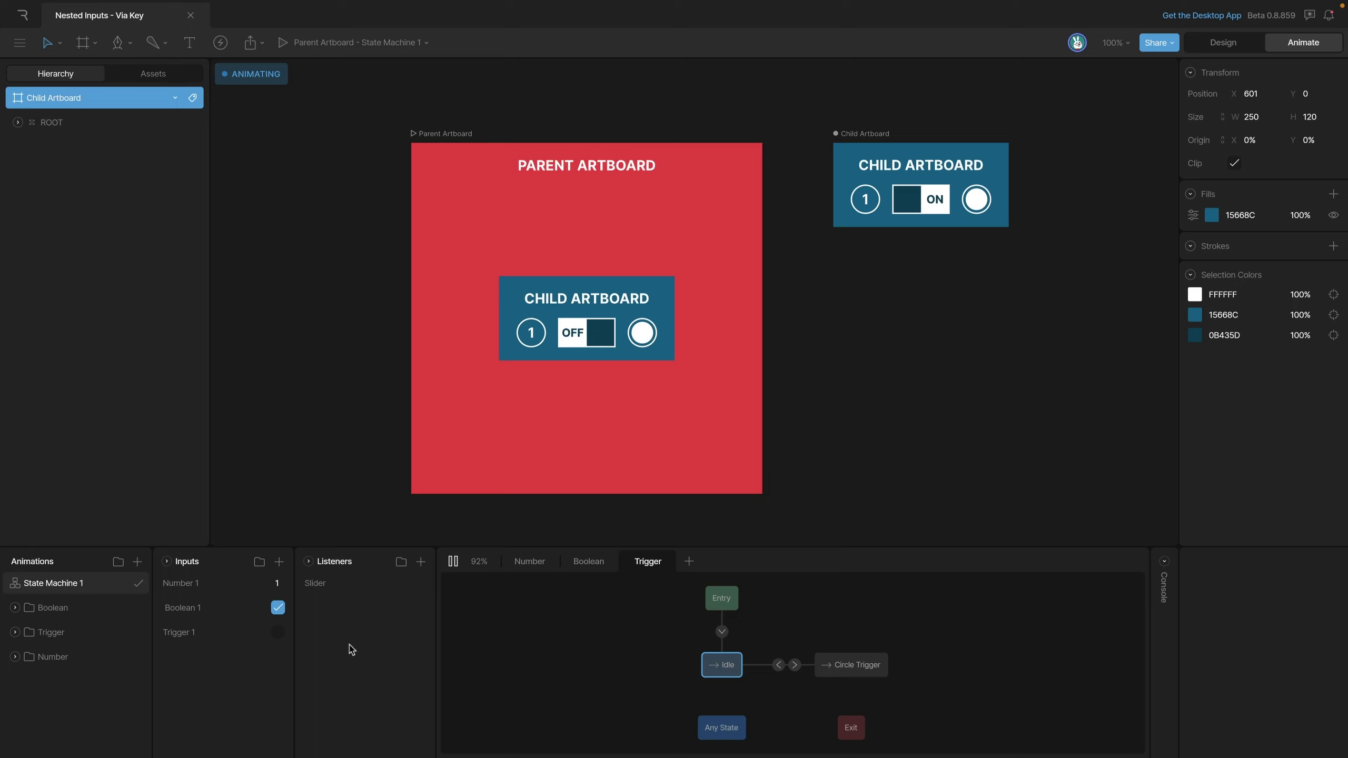
pyautogui.click(277, 632)
pyautogui.click(277, 633)
pyautogui.click(277, 633)
pyautogui.click(278, 633)
pyautogui.click(277, 633)
pyautogui.click(453, 562)
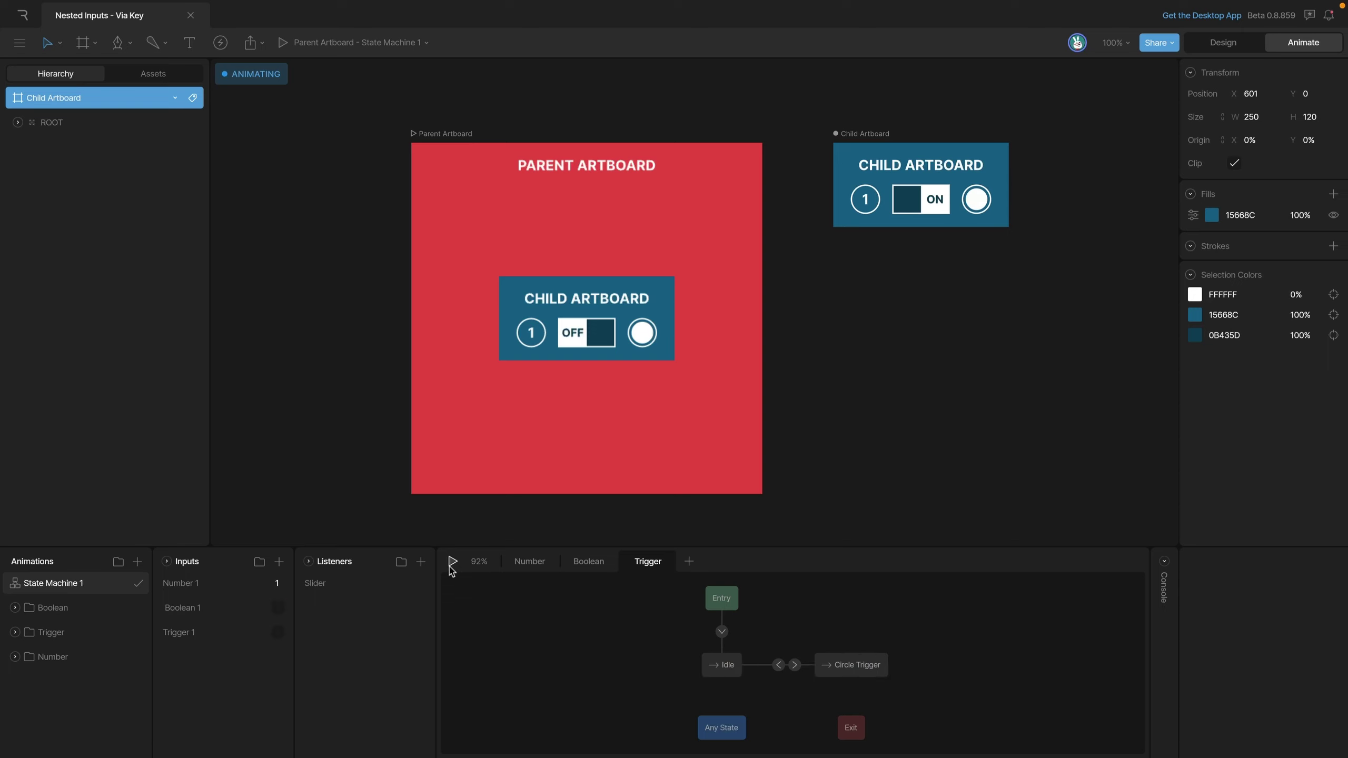
pyautogui.click(599, 428)
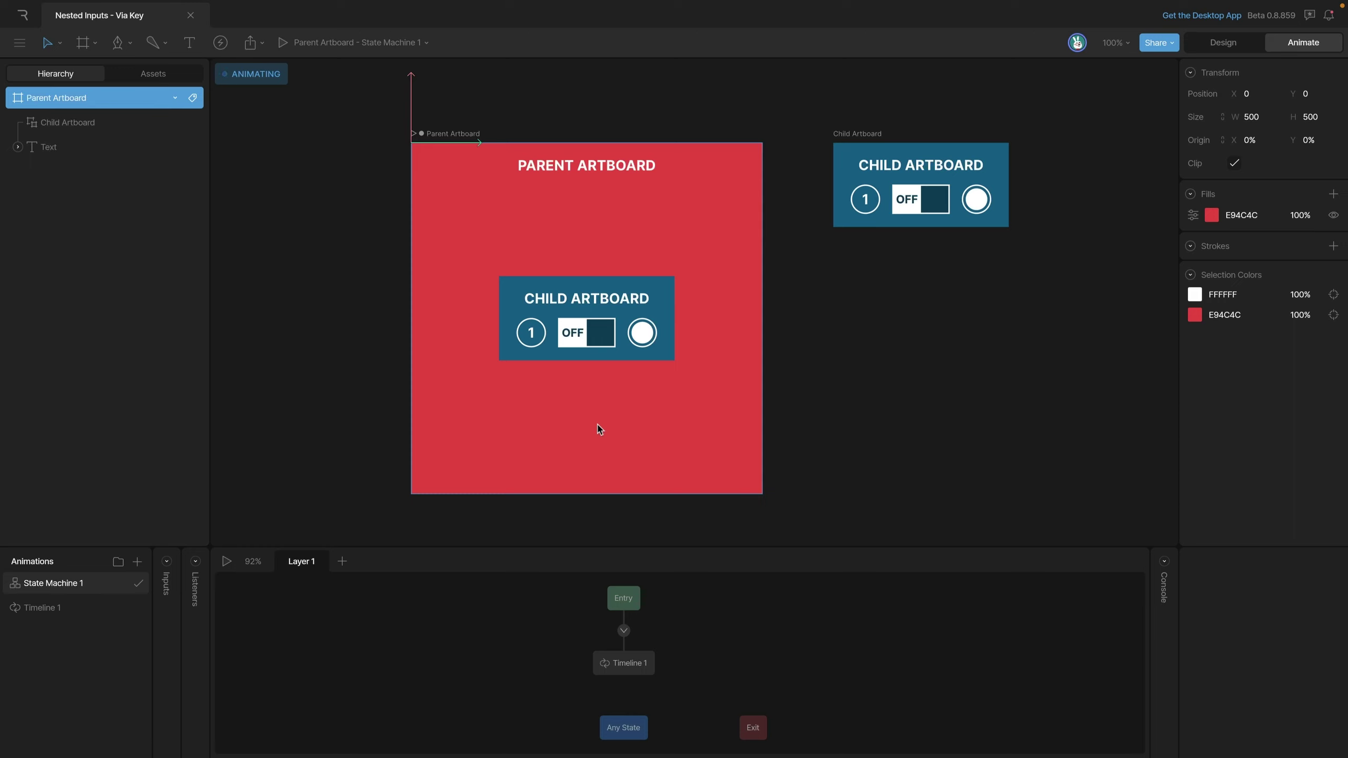
# Expand the parent's inputs to reveal the nested Child Artboard's inputs, then open Timeline 1
pyautogui.click(167, 564)
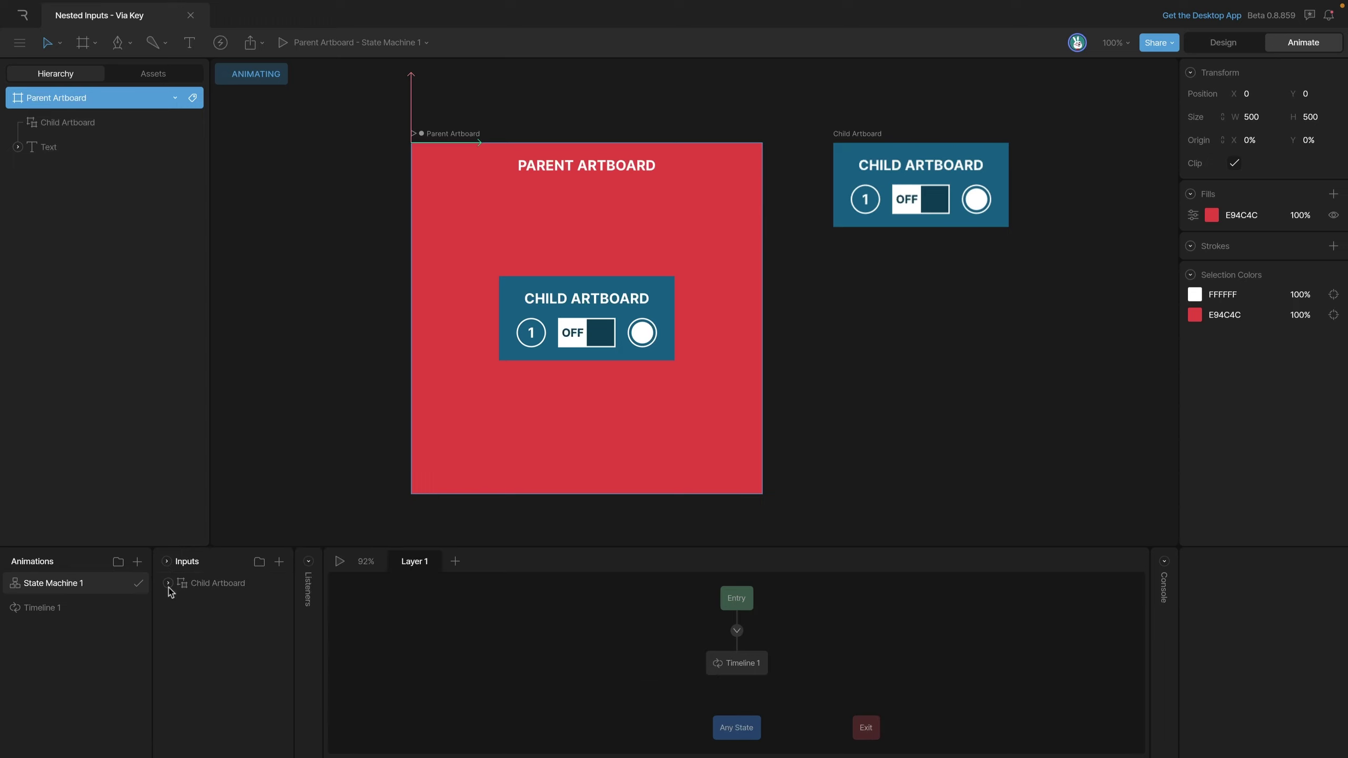
pyautogui.click(168, 583)
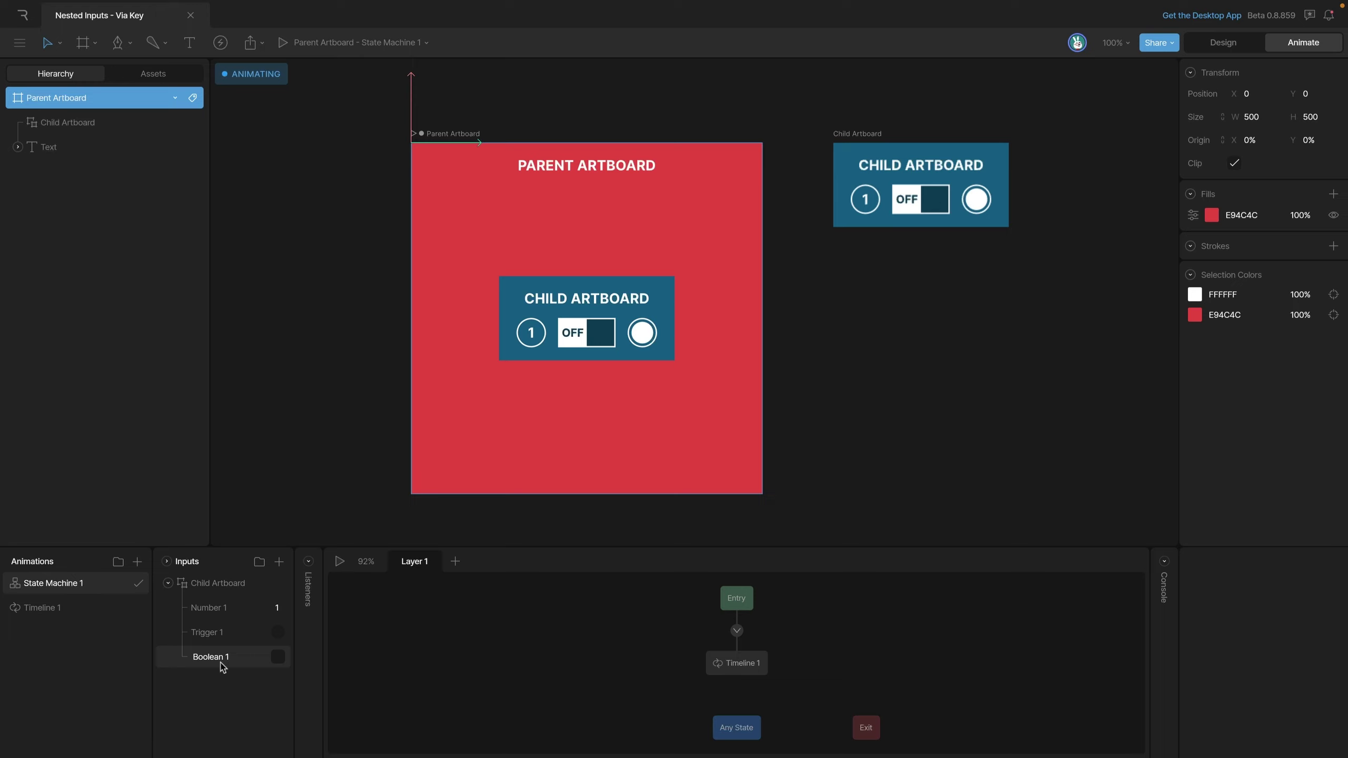
pyautogui.click(60, 608)
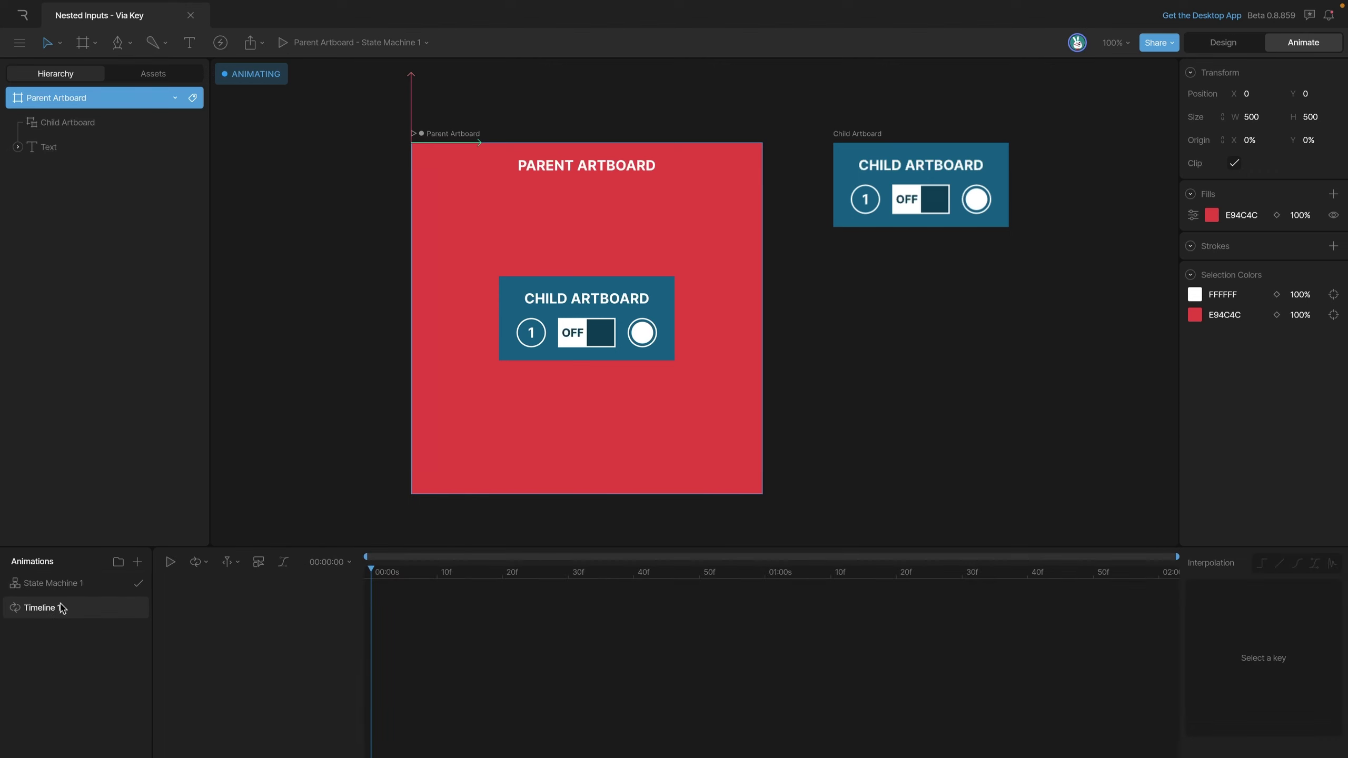
# Key the nested child's Trigger 1 at 0 seconds via State Machine 1's input options
pyautogui.click(545, 356)
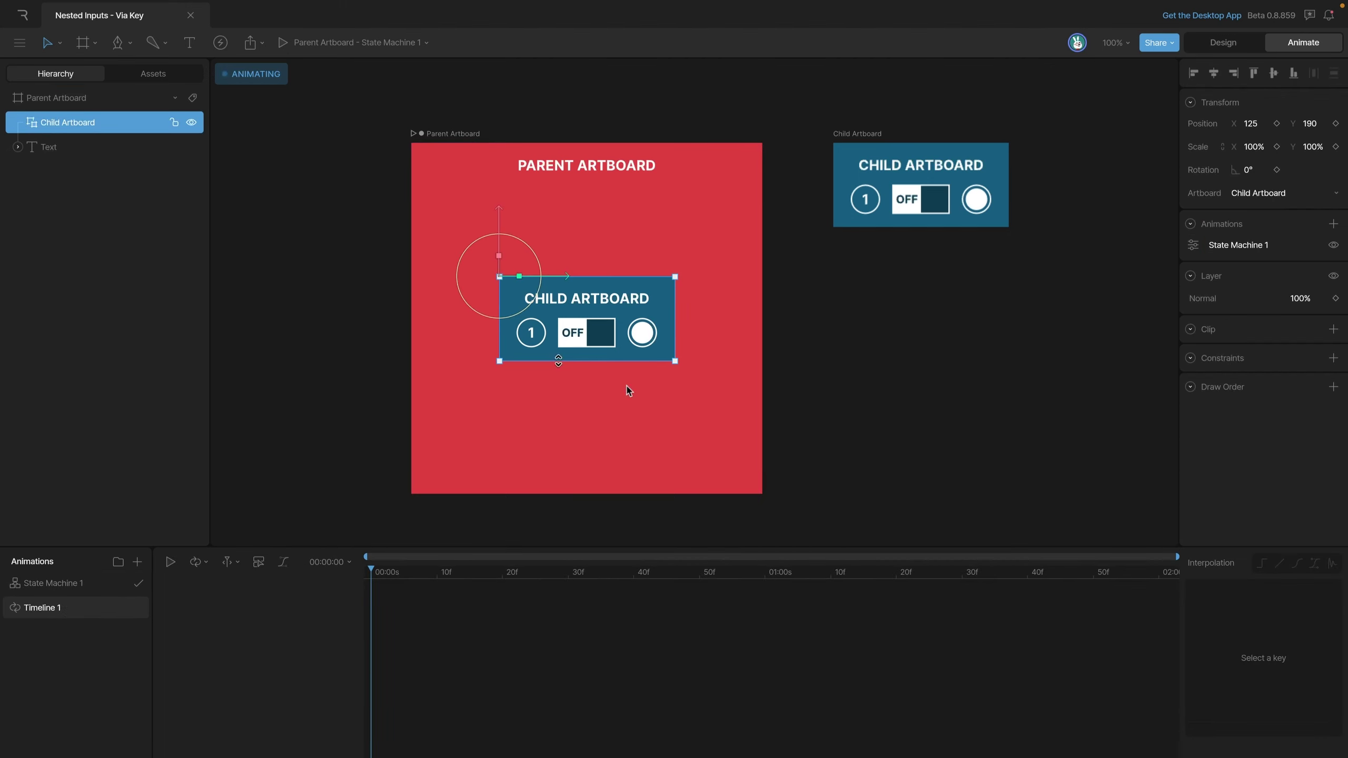
pyautogui.click(1193, 247)
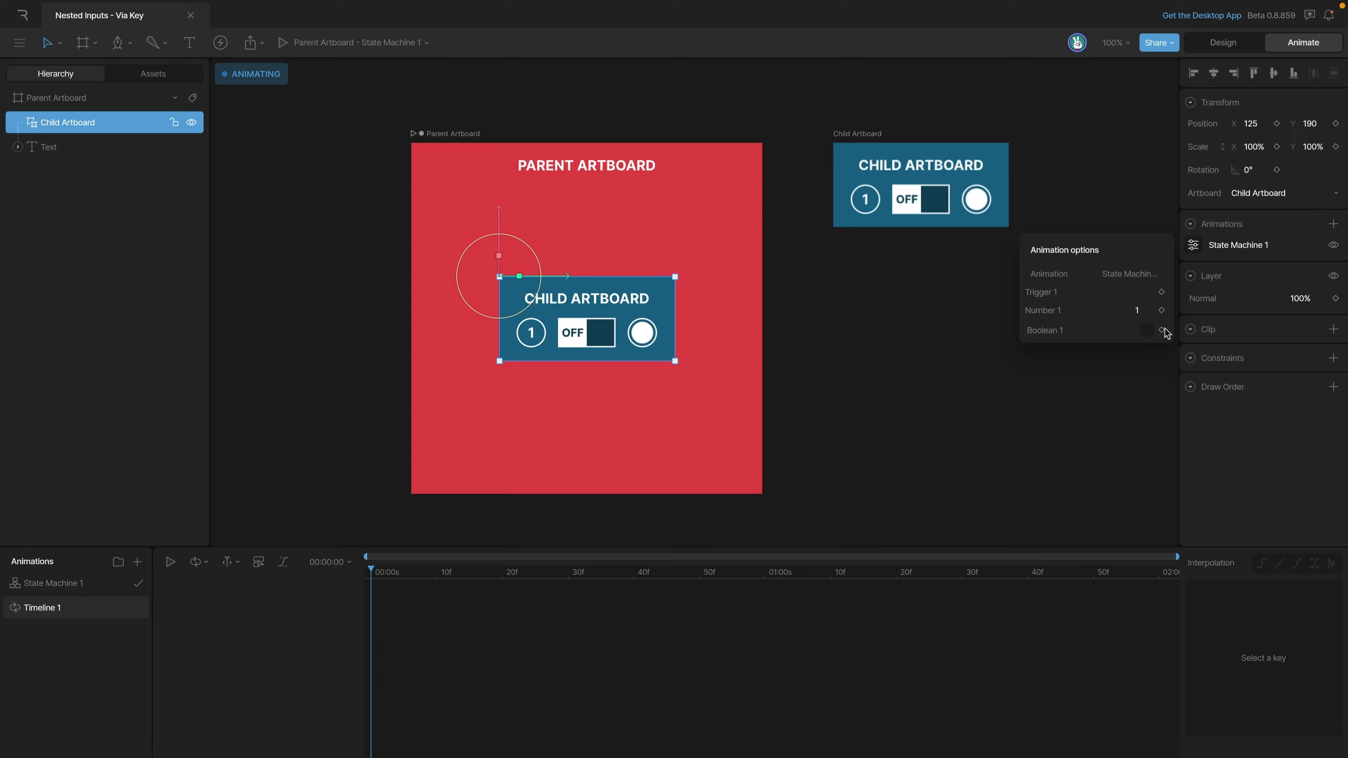
pyautogui.click(1162, 293)
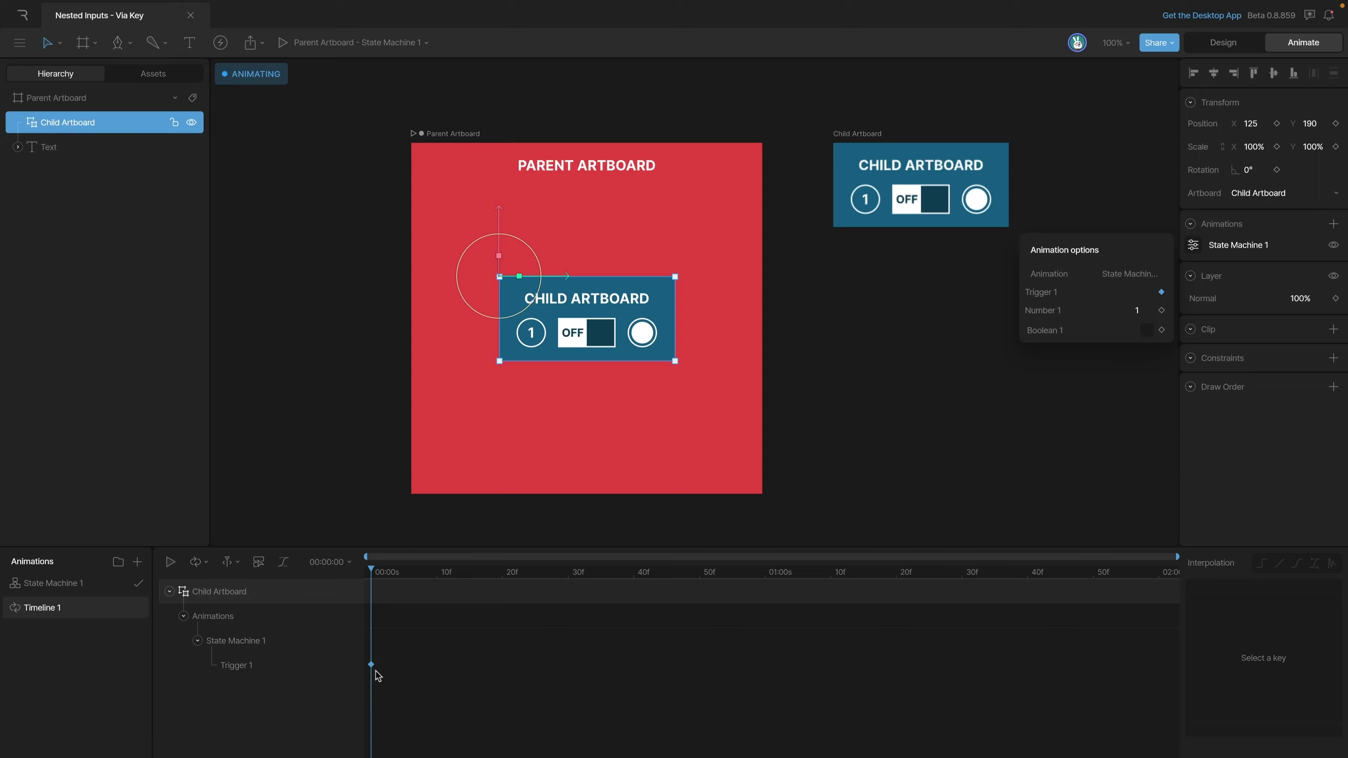
# Close the animation options, then play Timeline 1 and rewind it to the start
pyautogui.click(417, 688)
pyautogui.press('space')
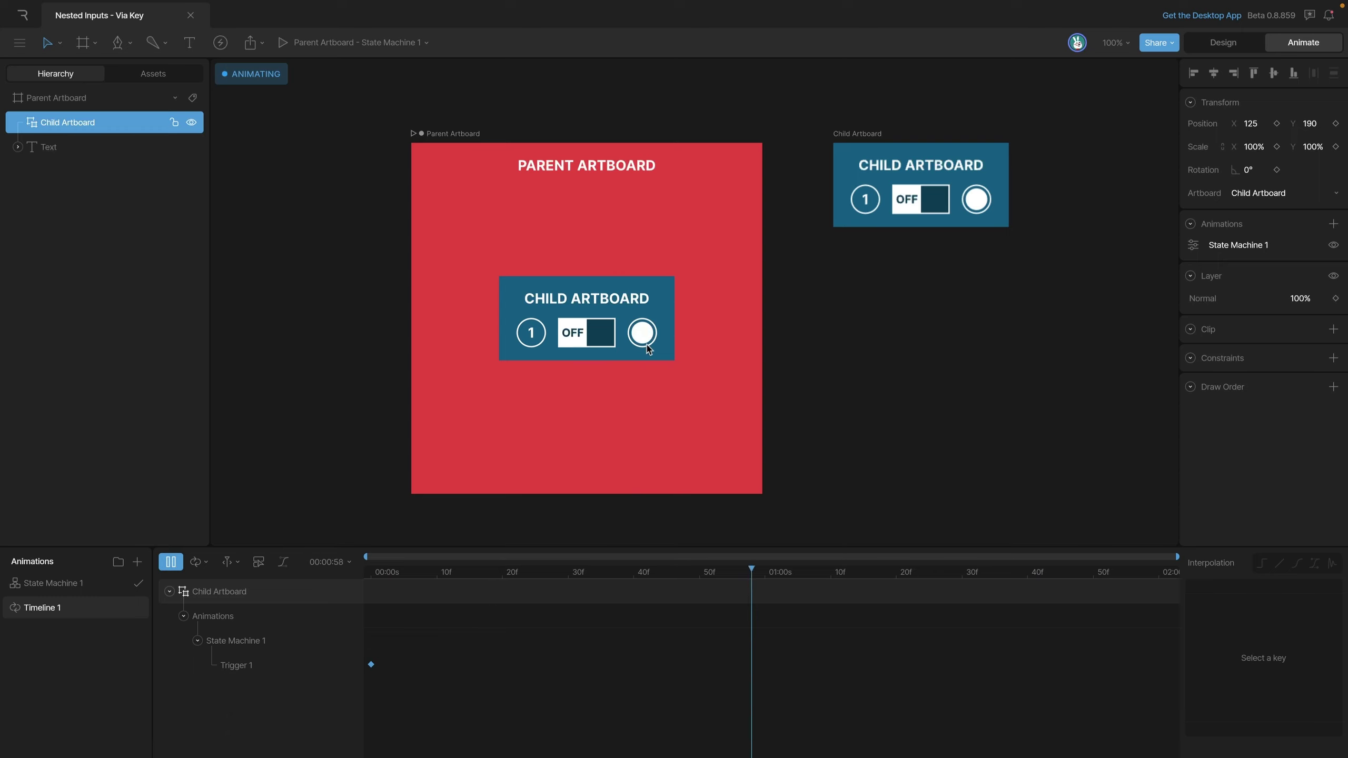
pyautogui.press('space')
pyautogui.press('Escape')
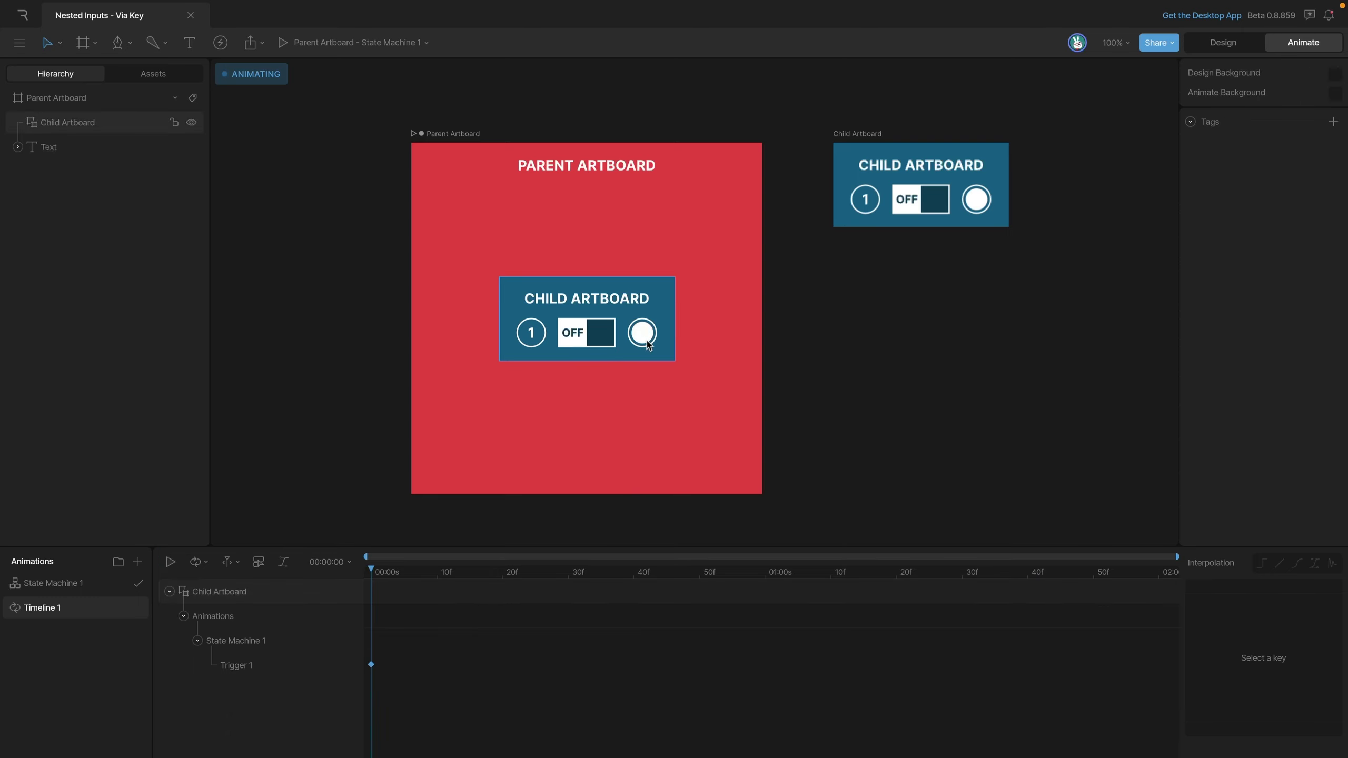
# Preview the parent's State Machine 1, firing the nested child's trigger twice, then stop
pyautogui.click(57, 590)
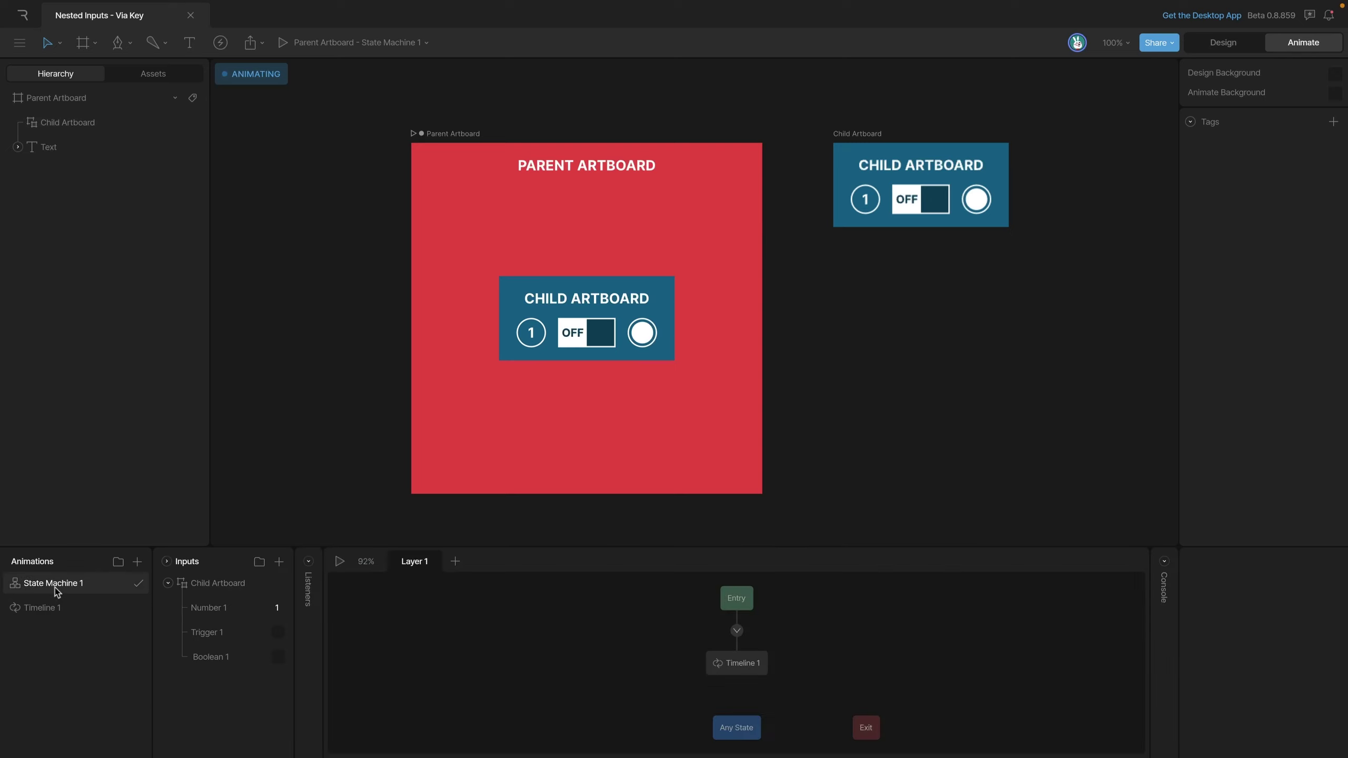
pyautogui.click(340, 561)
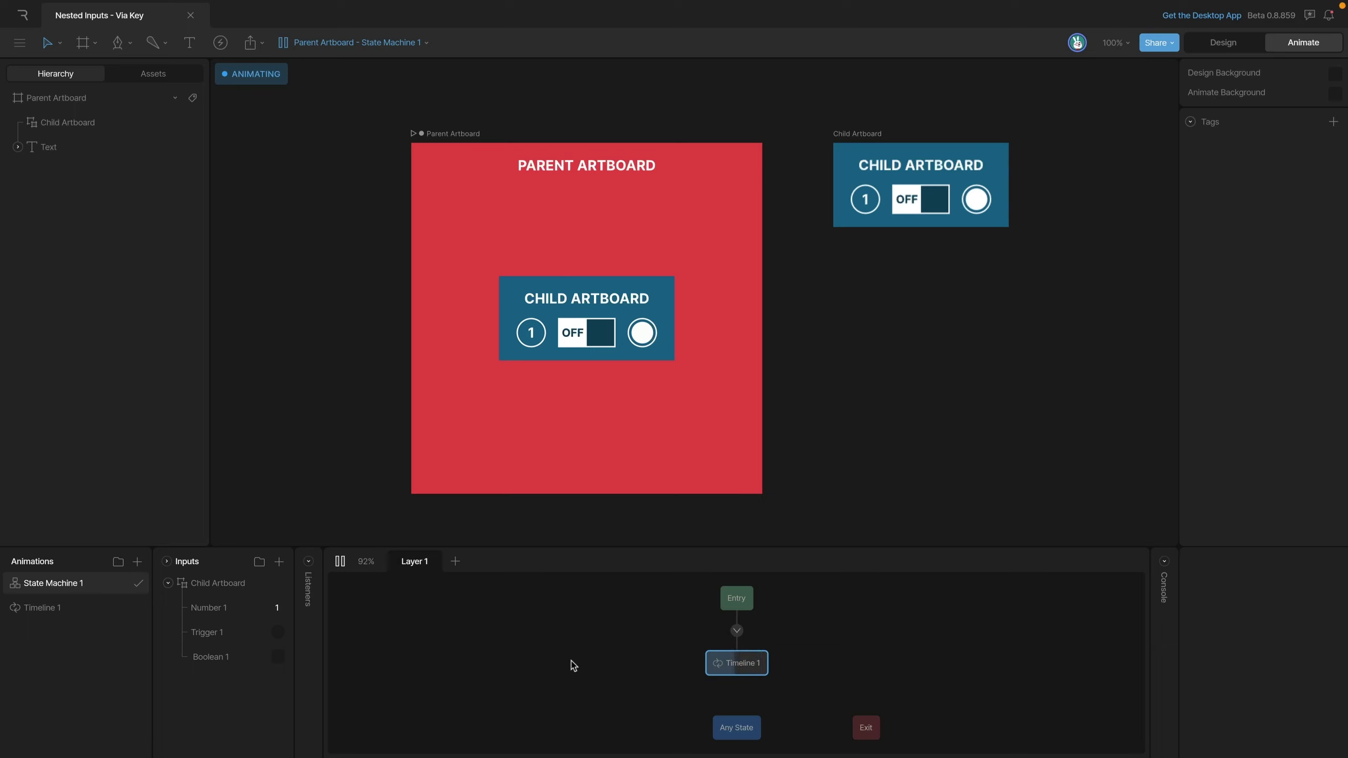
pyautogui.click(278, 633)
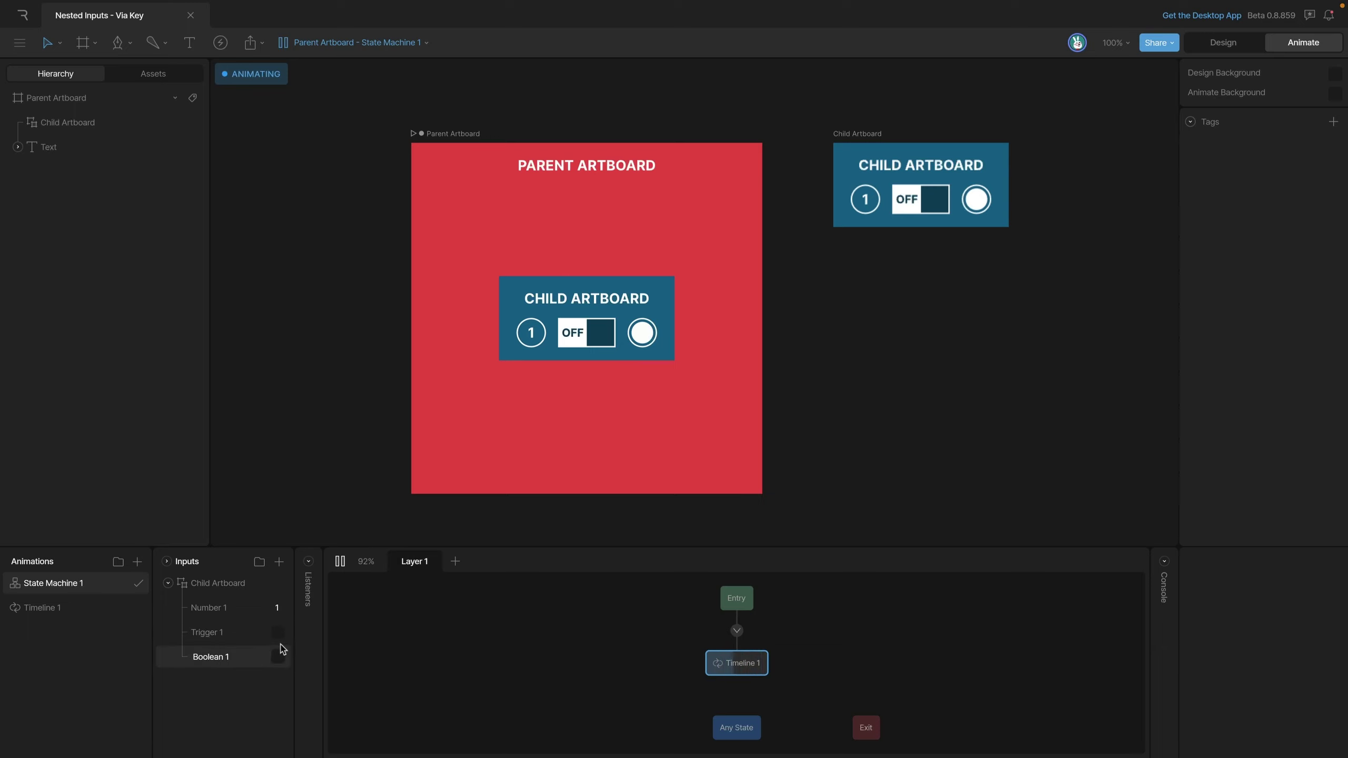
pyautogui.click(279, 635)
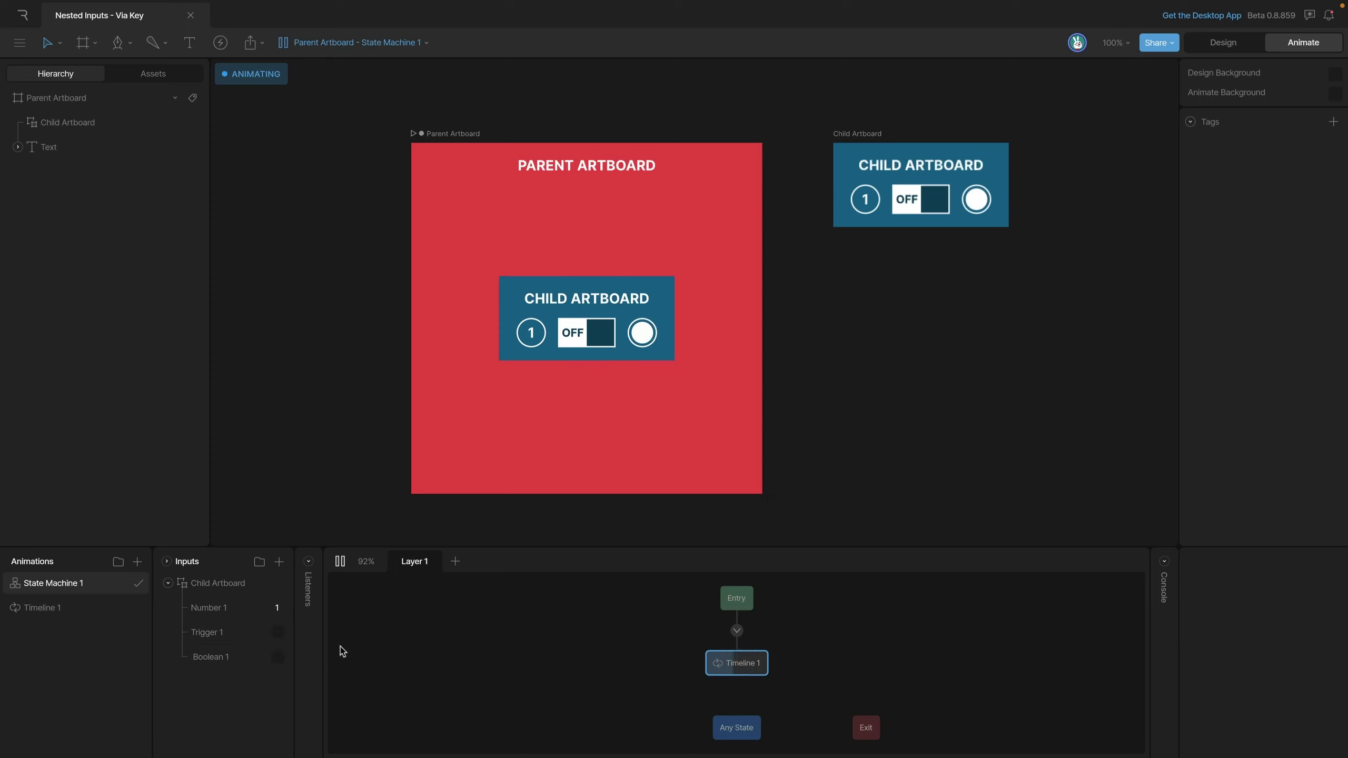
pyautogui.click(340, 561)
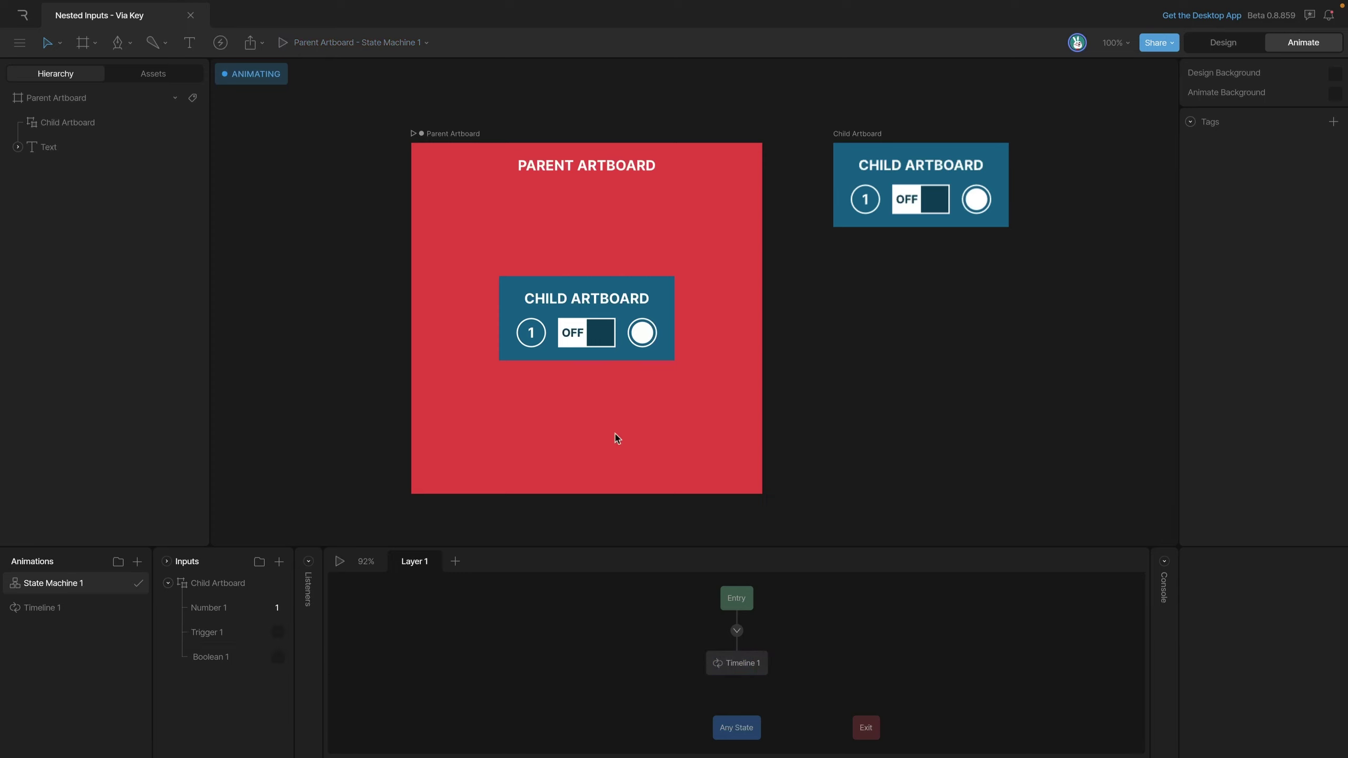
# In Timeline 1, add a start keyframe for the nested child's Boolean 1 (off)
pyautogui.click(657, 357)
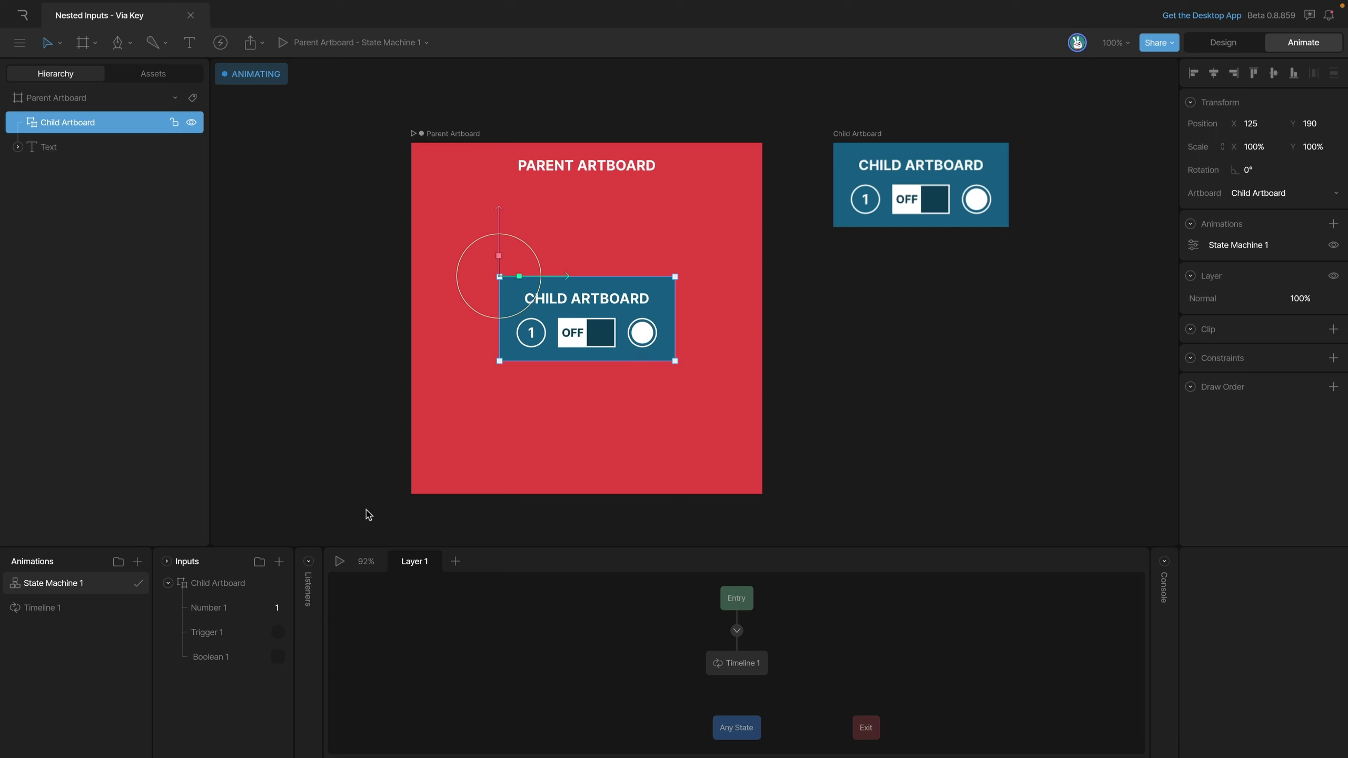
pyautogui.click(49, 615)
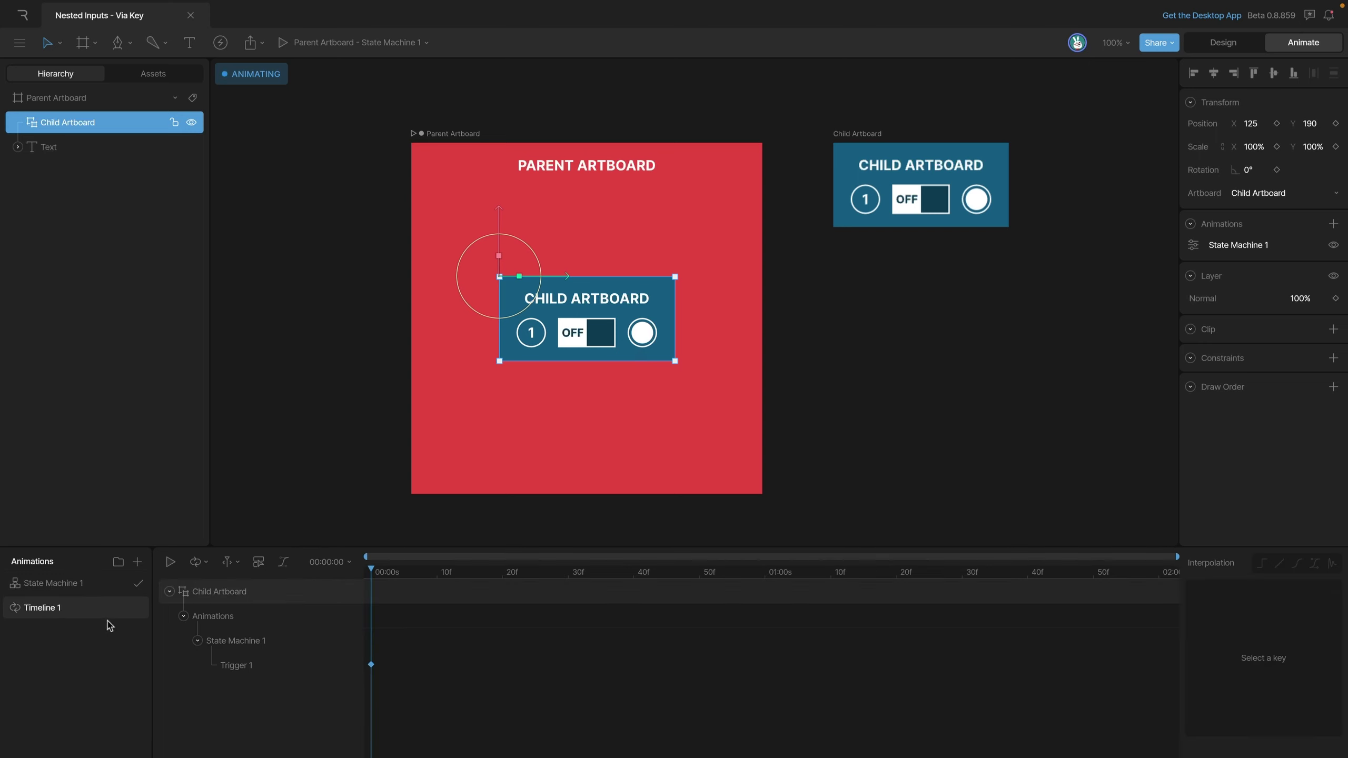
pyautogui.click(1192, 247)
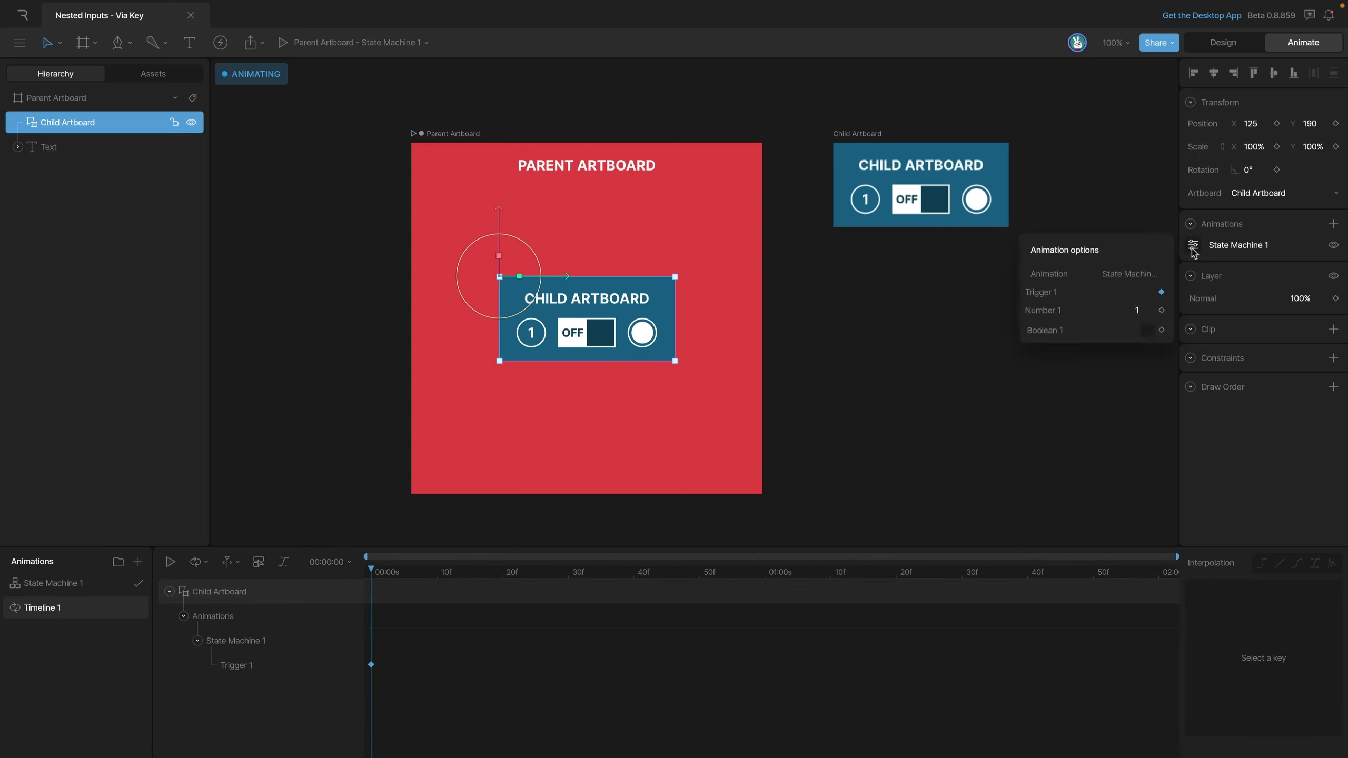
pyautogui.click(1161, 330)
# Key Boolean 1 on at 1 second and play Timeline 1 to preview
pyautogui.click(769, 578)
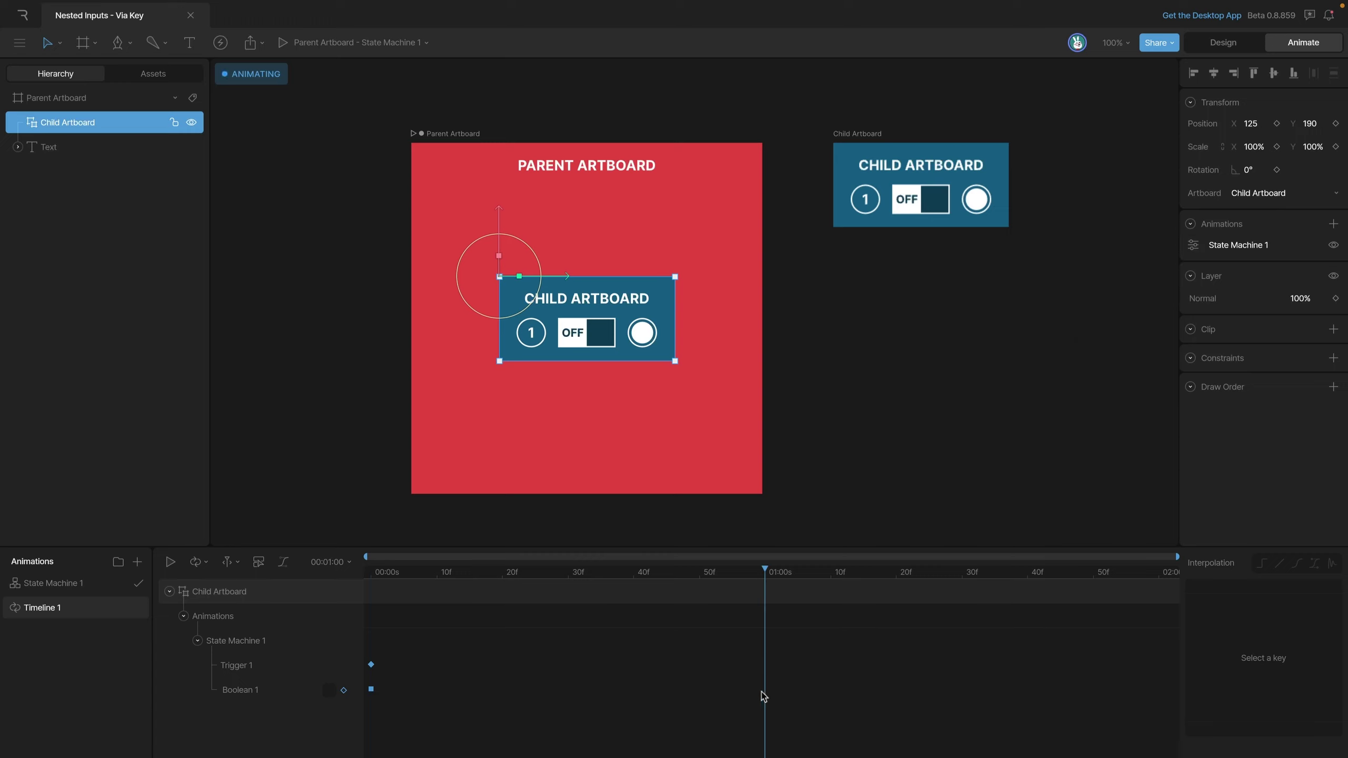
pyautogui.click(330, 690)
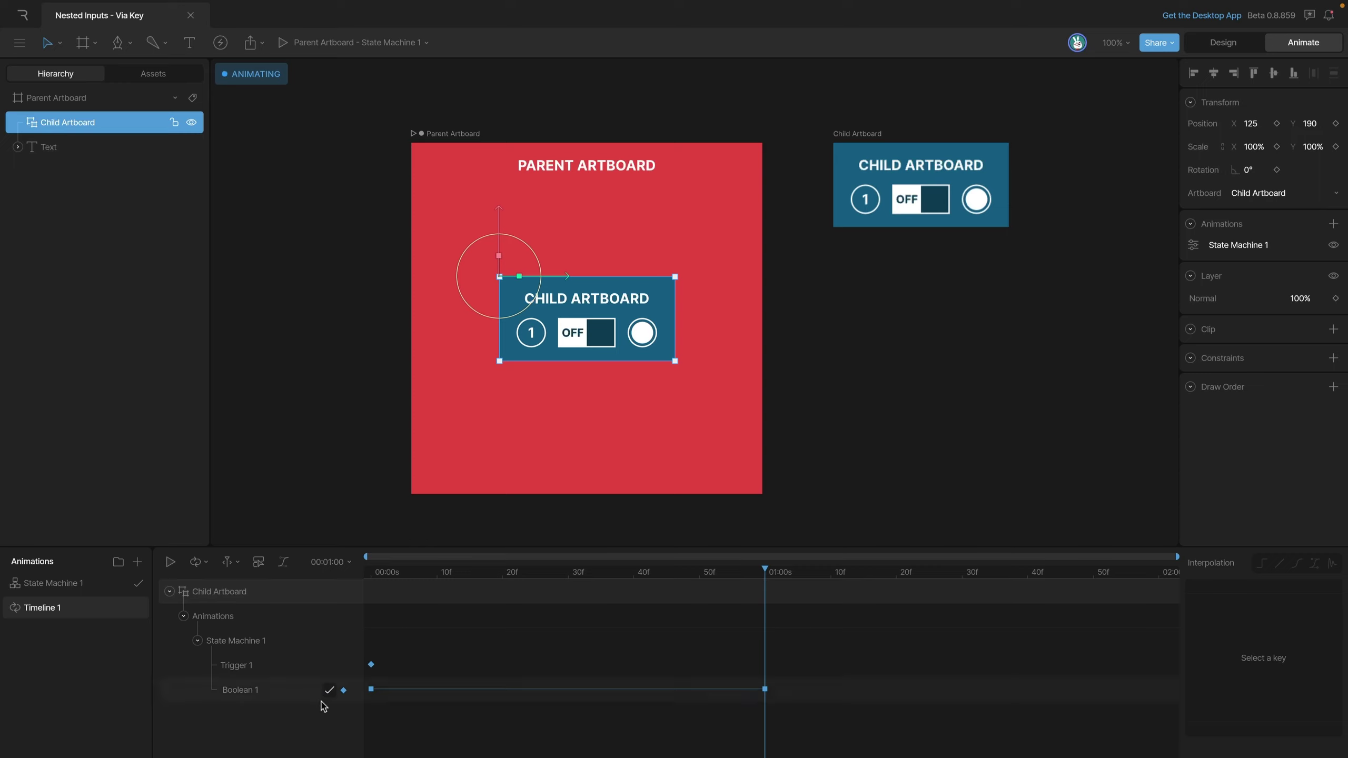
pyautogui.press('space')
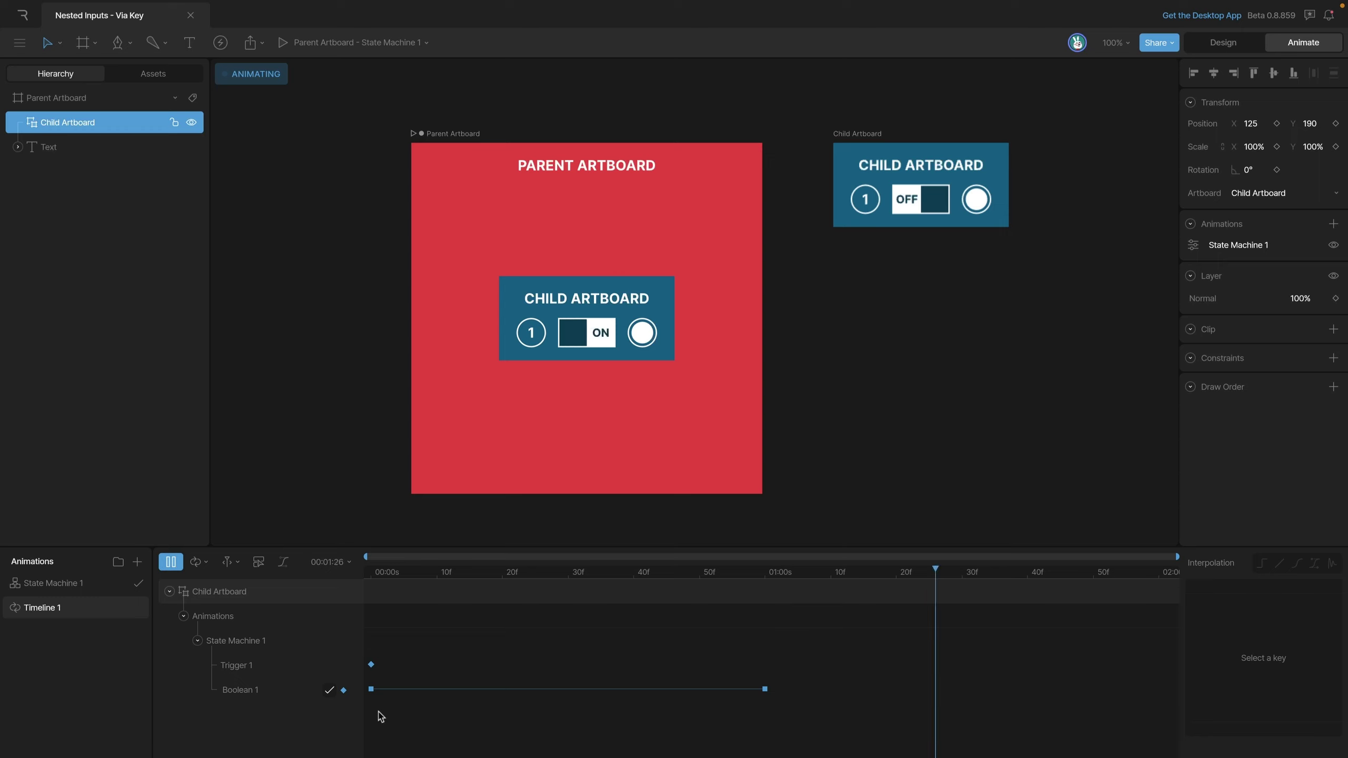
pyautogui.press('space')
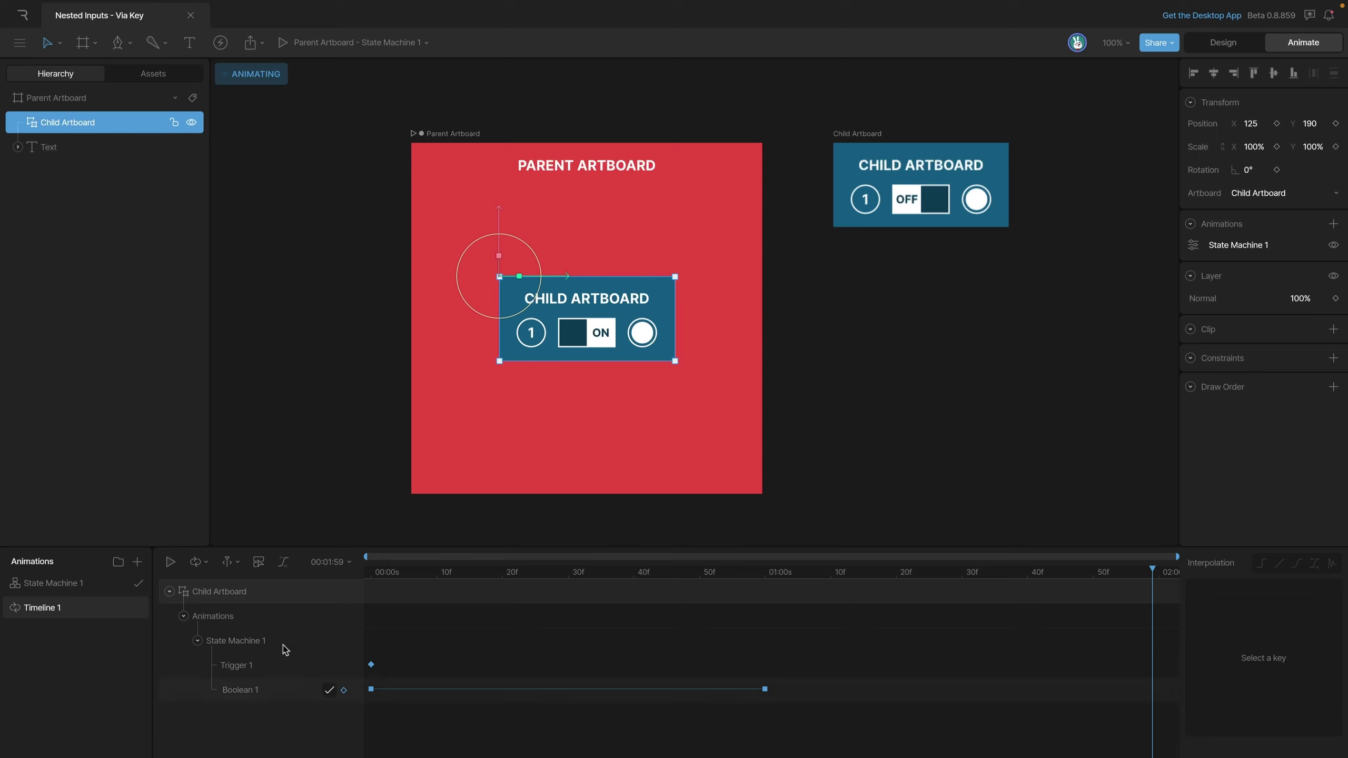
# Run State Machine 1, toggle Boolean 1 three times to turn it on, stop, and return to Timeline 1
pyautogui.click(67, 583)
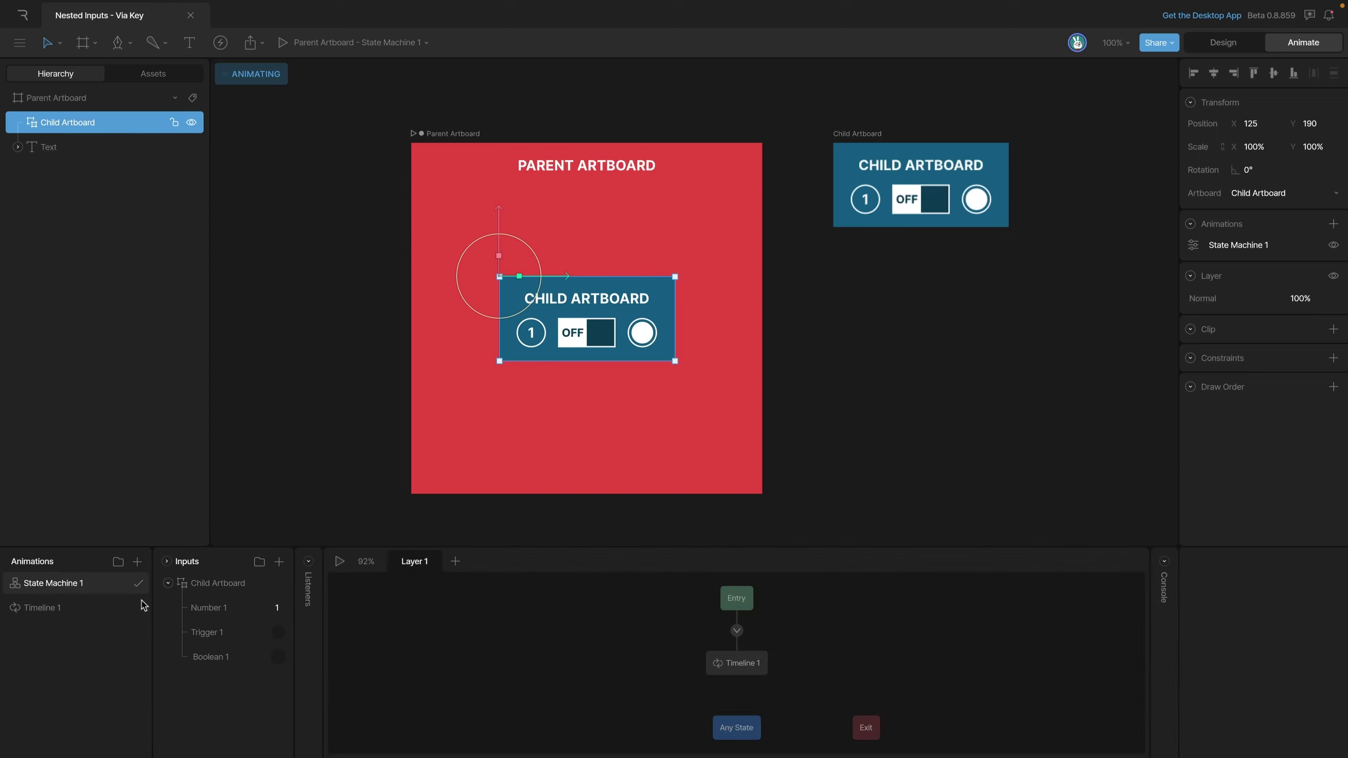
pyautogui.click(340, 563)
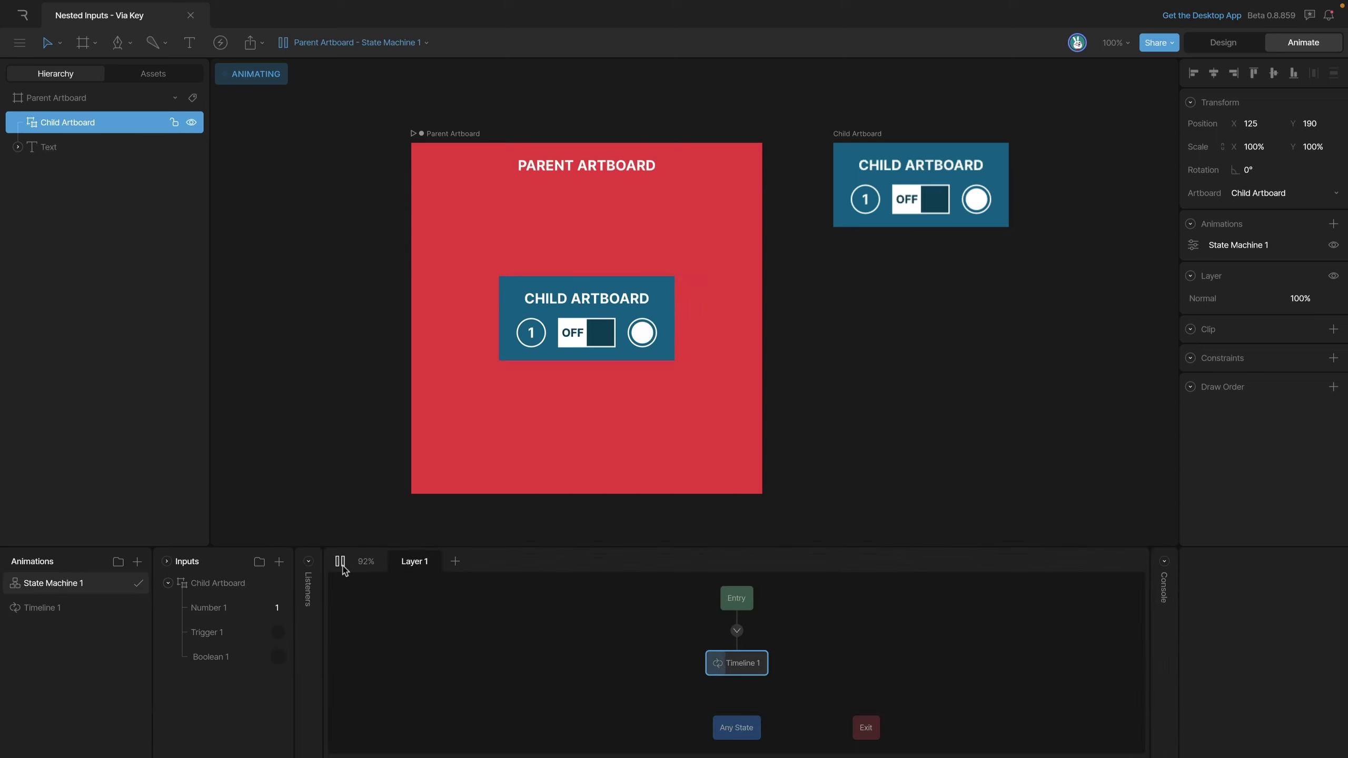
pyautogui.click(278, 657)
pyautogui.click(278, 657)
pyautogui.click(278, 657)
pyautogui.click(377, 544)
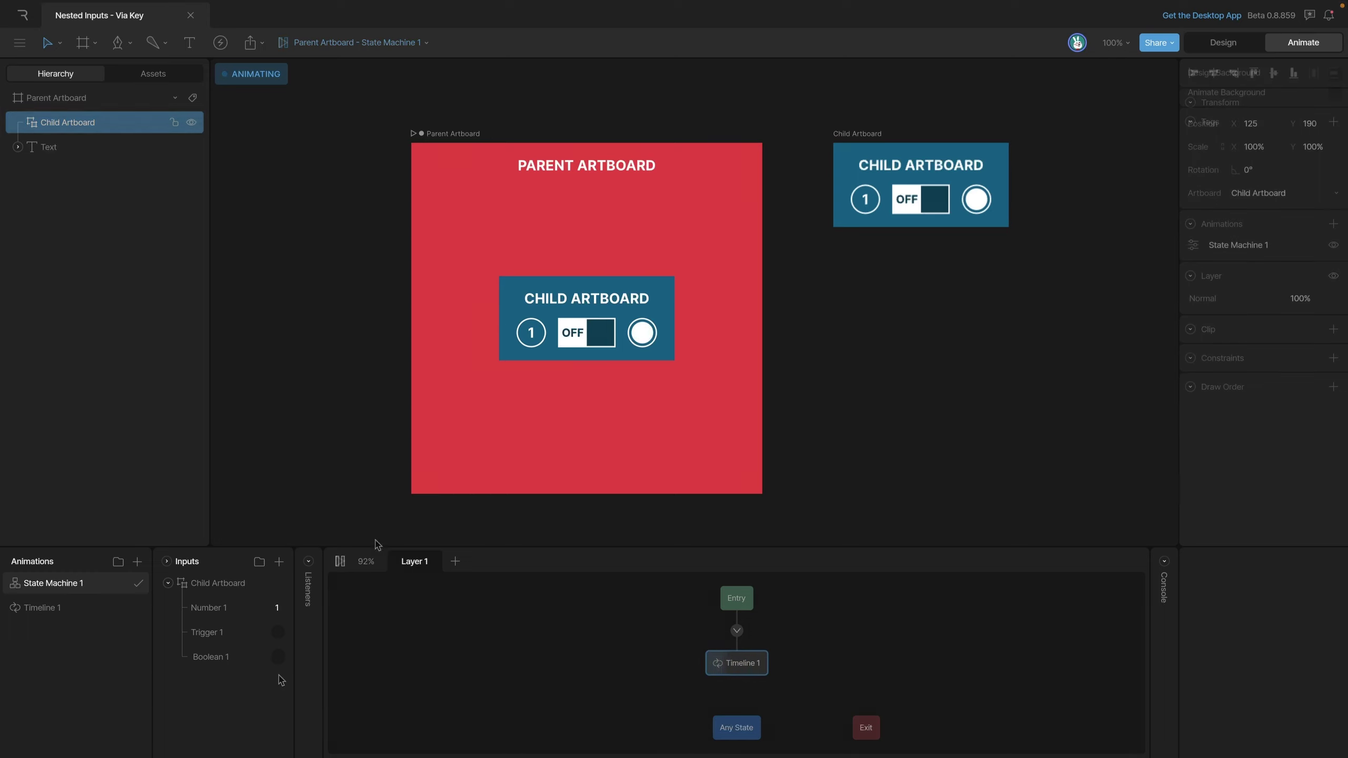
pyautogui.click(44, 611)
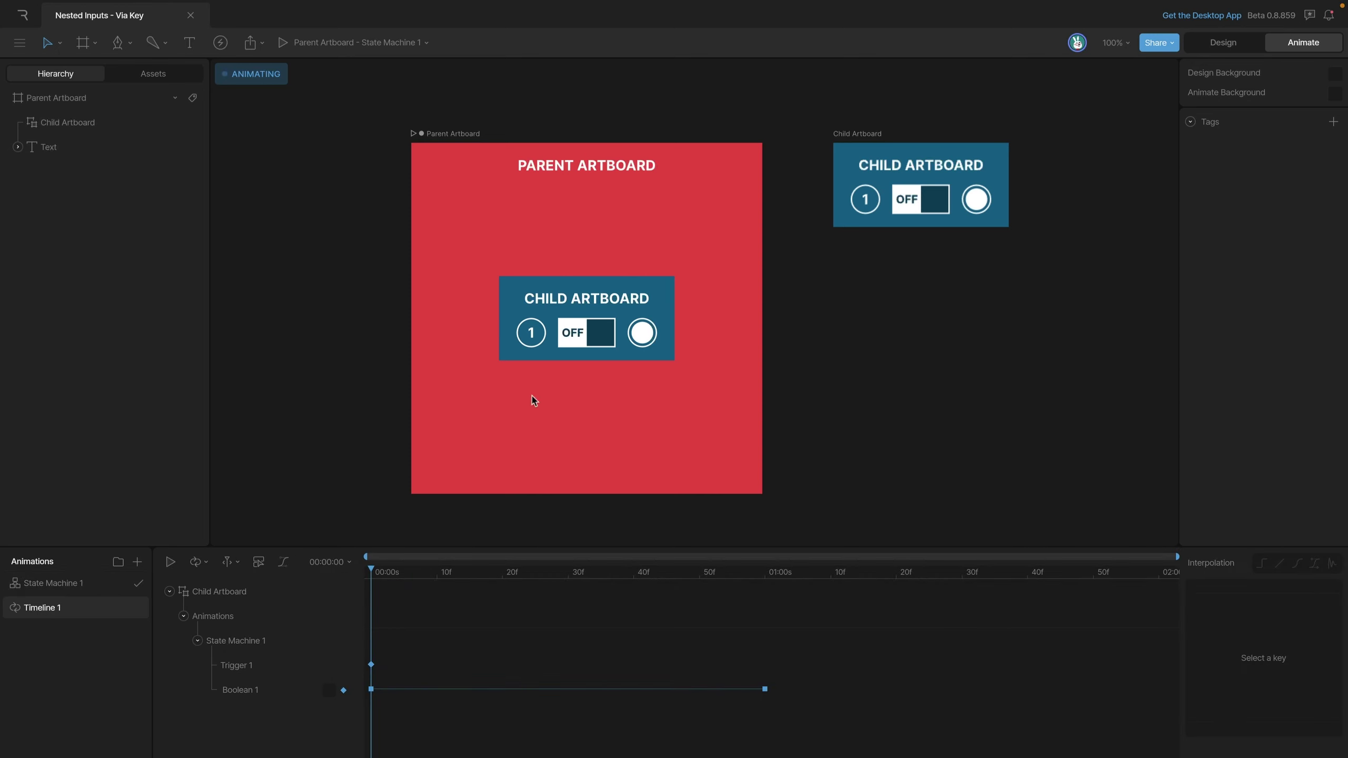
# Key the nested child's Number 1 at value 1 on frame 0
pyautogui.click(564, 356)
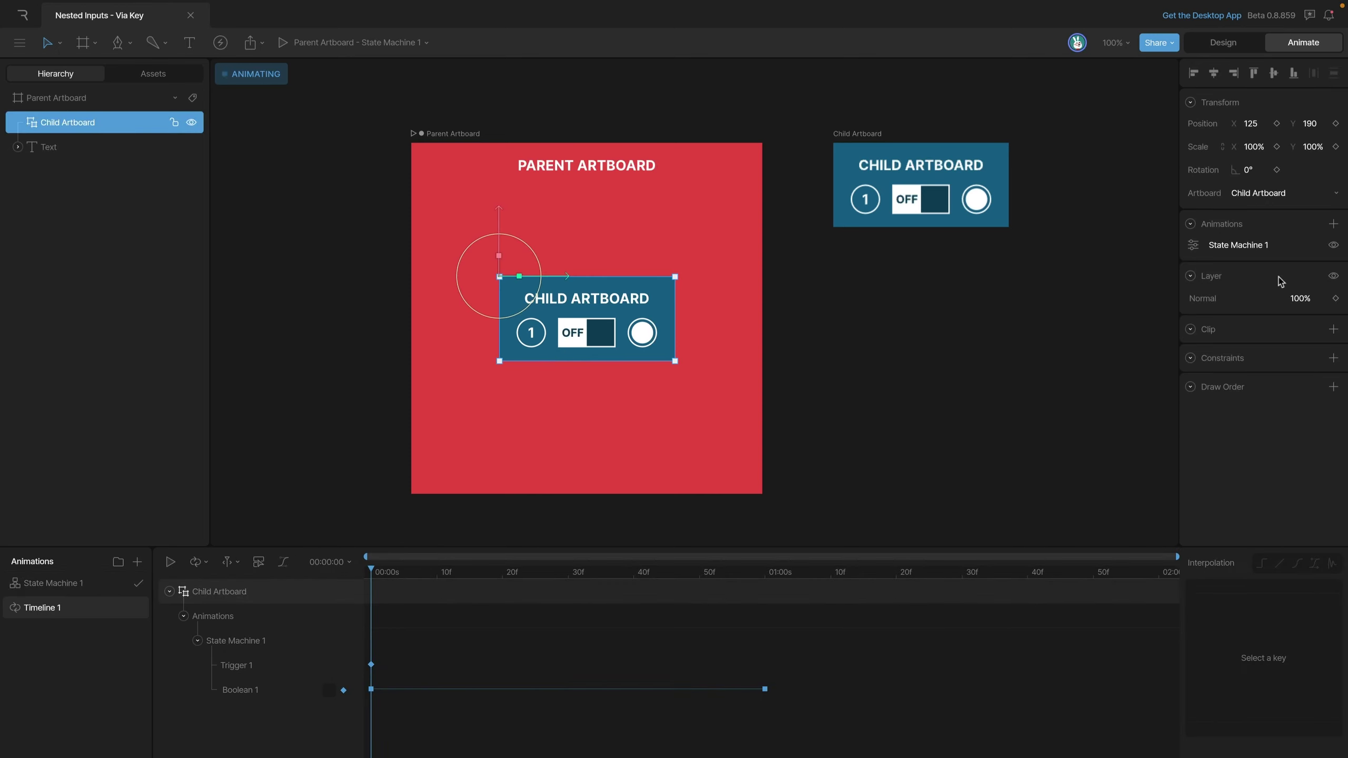
pyautogui.click(1195, 245)
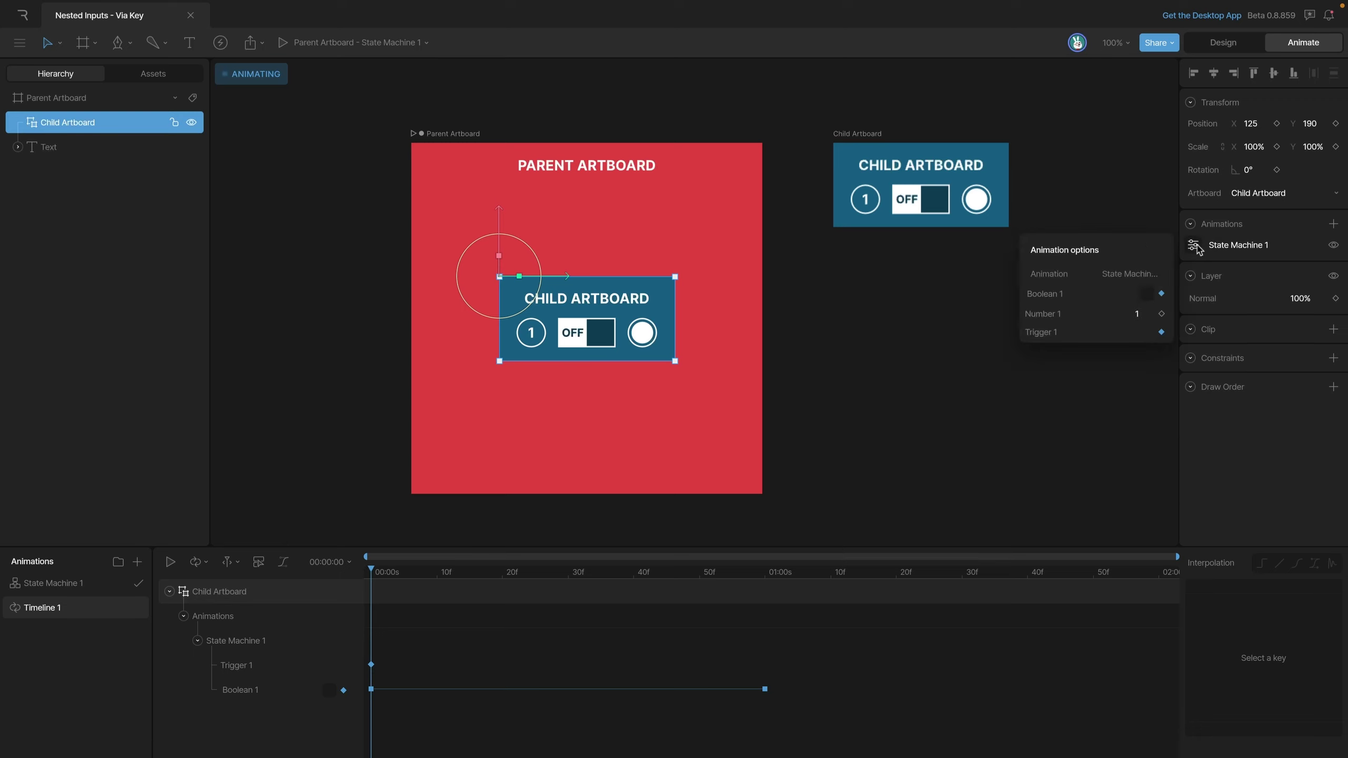
pyautogui.click(1161, 315)
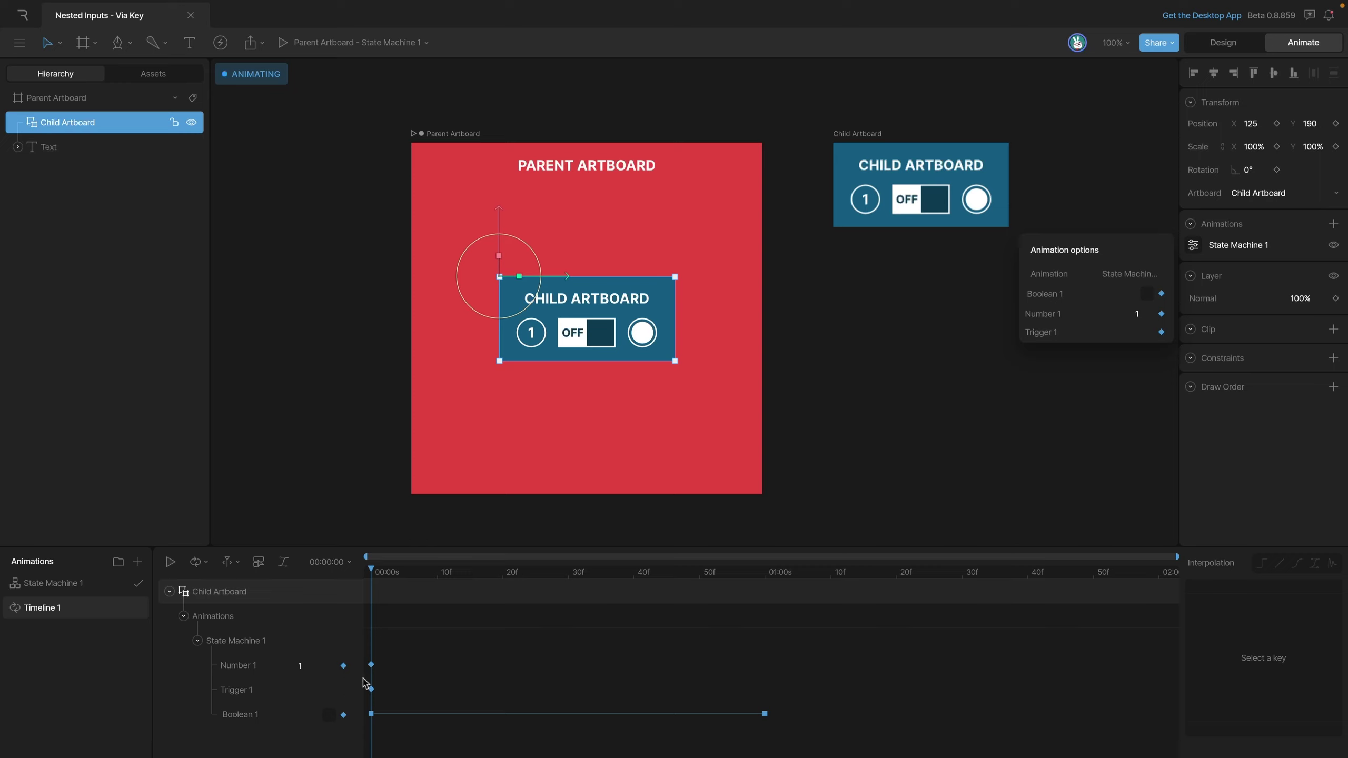
pyautogui.click(382, 684)
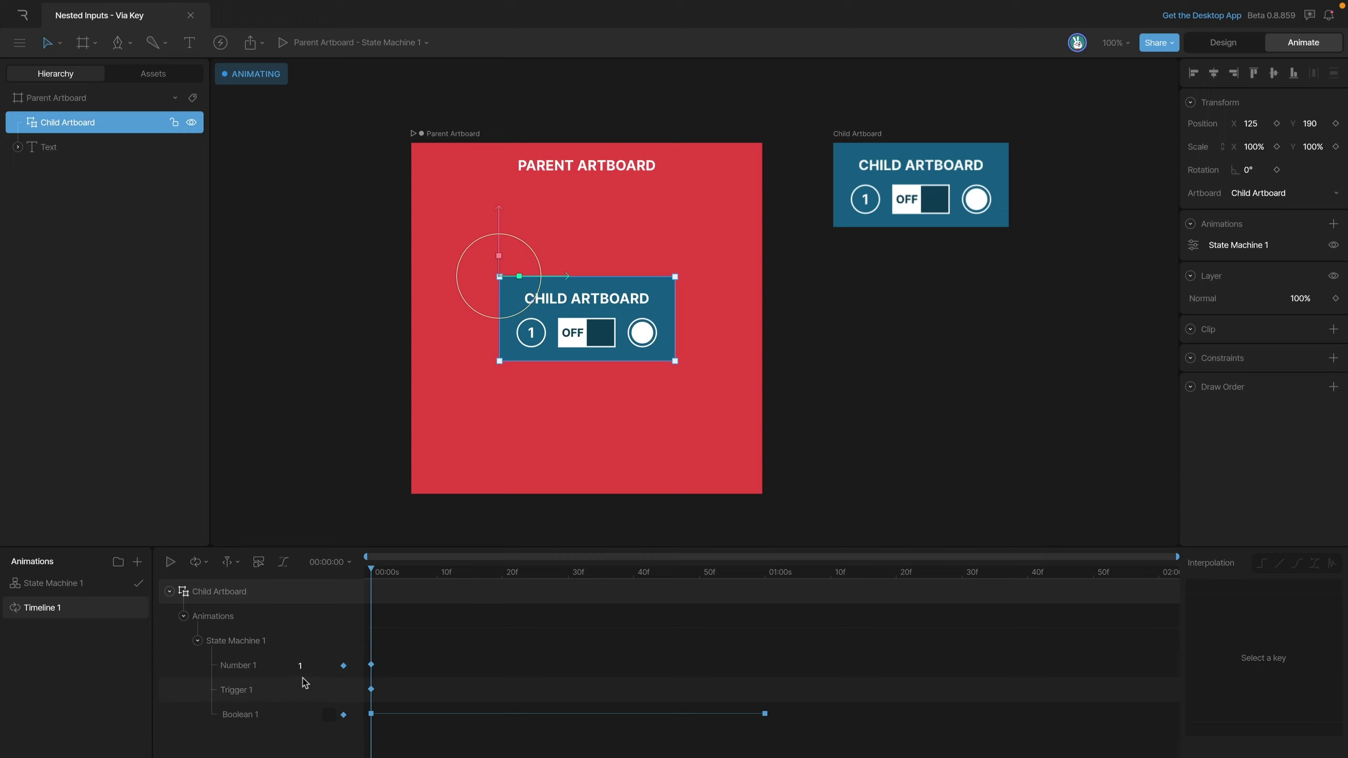
# Key Number 1 as 2 at 50f and play Timeline 1 to preview
pyautogui.click(707, 574)
pyautogui.moveTo(703, 577); pyautogui.dragTo(693, 581)
pyautogui.click(300, 667)
pyautogui.press('Return')
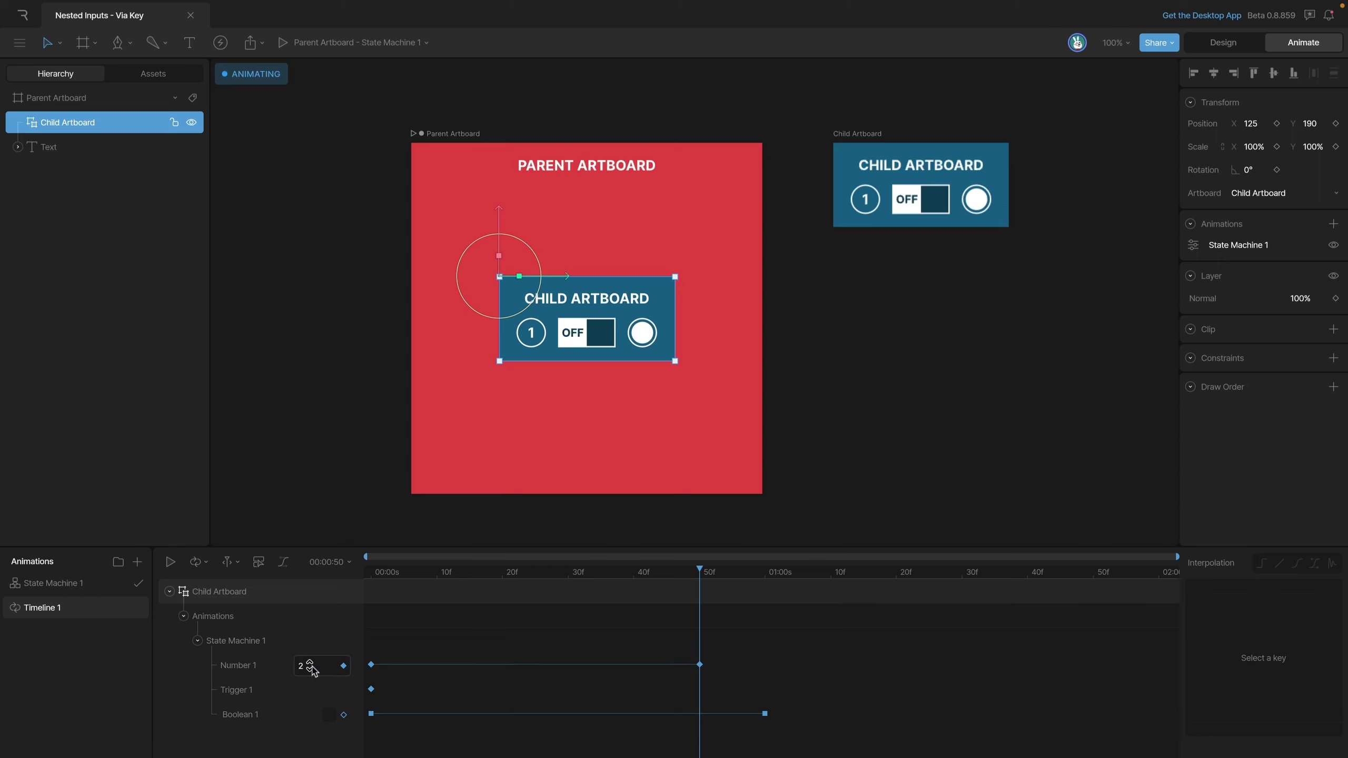
pyautogui.press('space')
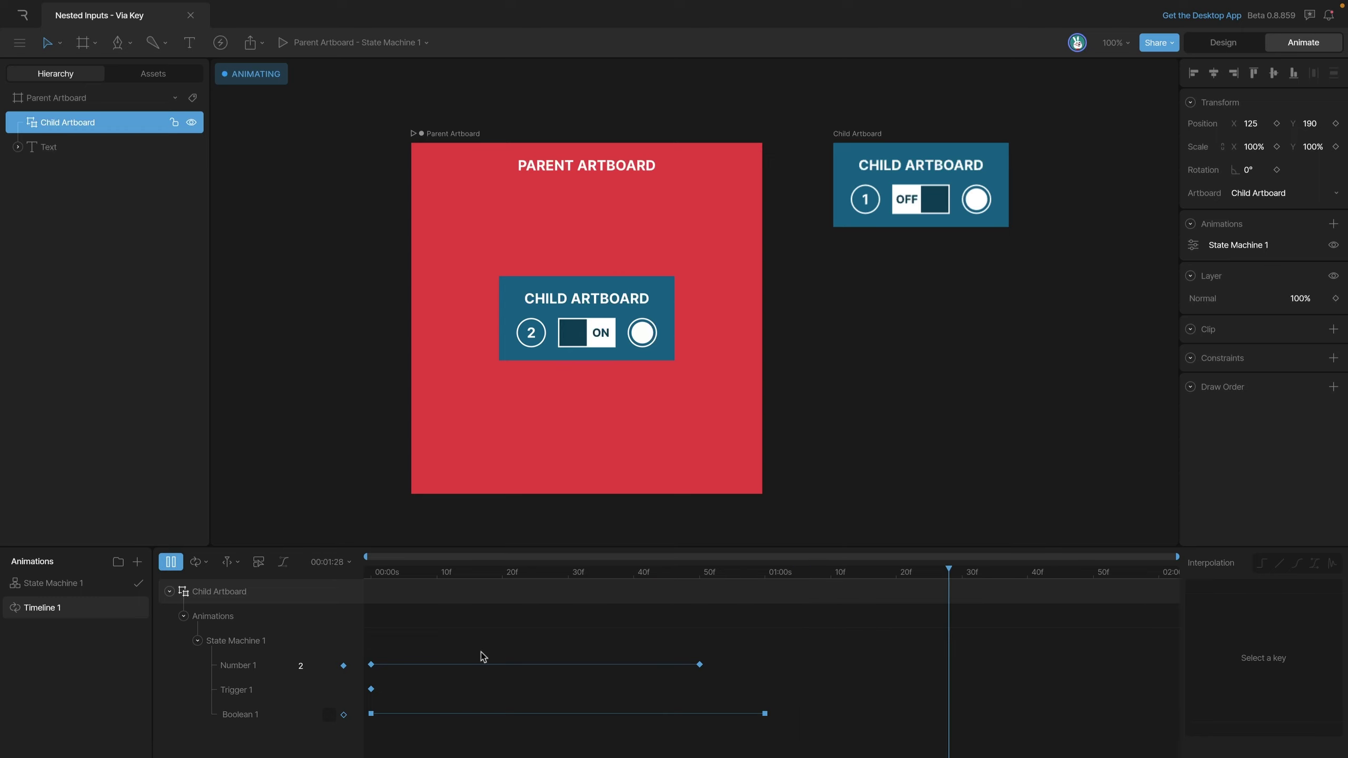
pyautogui.press('space')
pyautogui.click(372, 573)
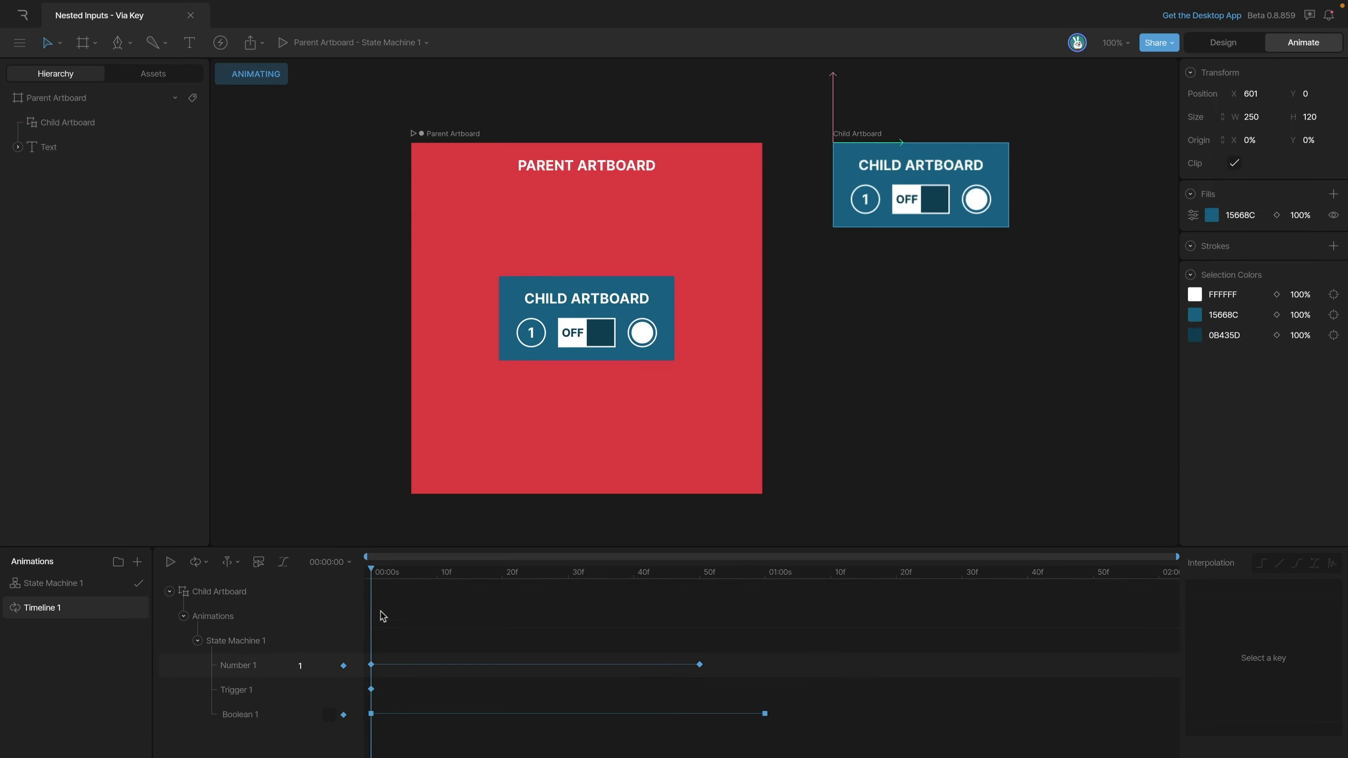
pyautogui.moveTo(376, 574); pyautogui.dragTo(696, 588)
pyautogui.click(701, 664)
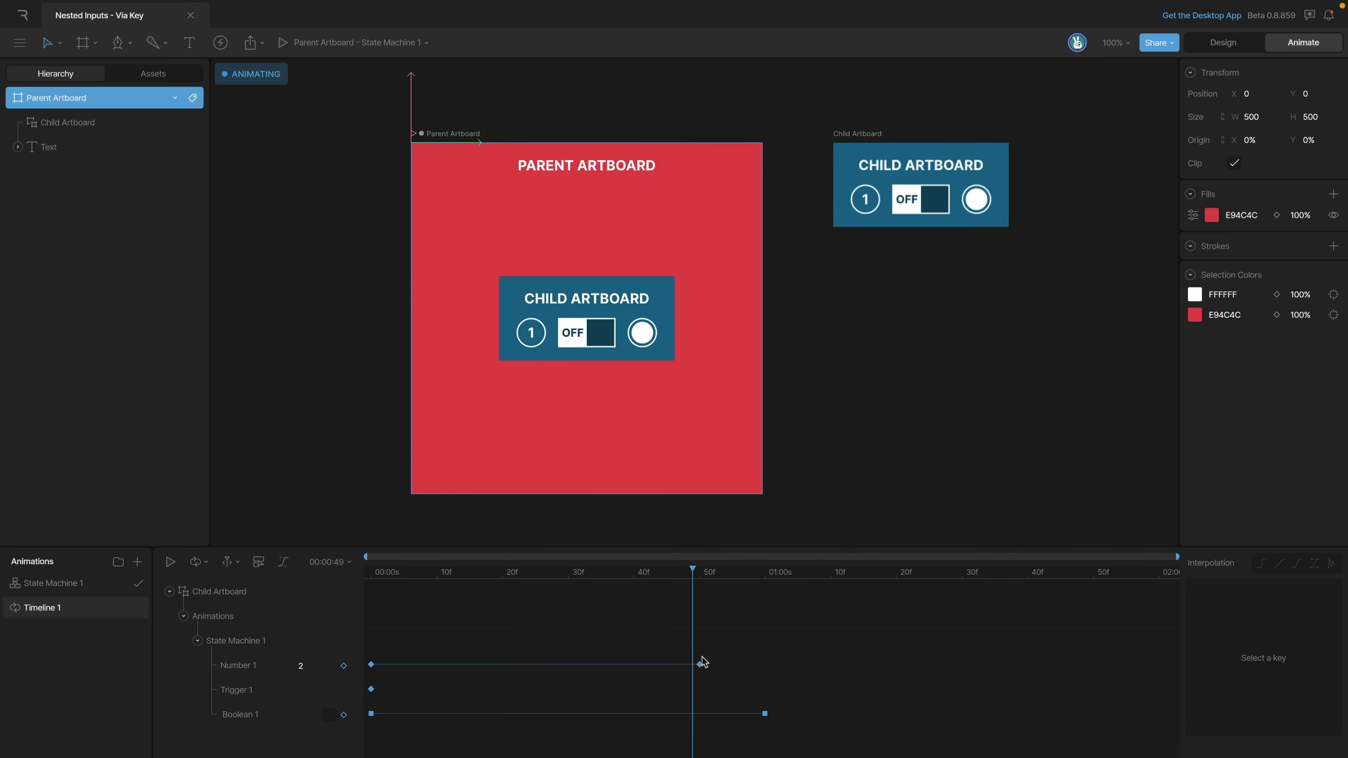
pyautogui.click(876, 134)
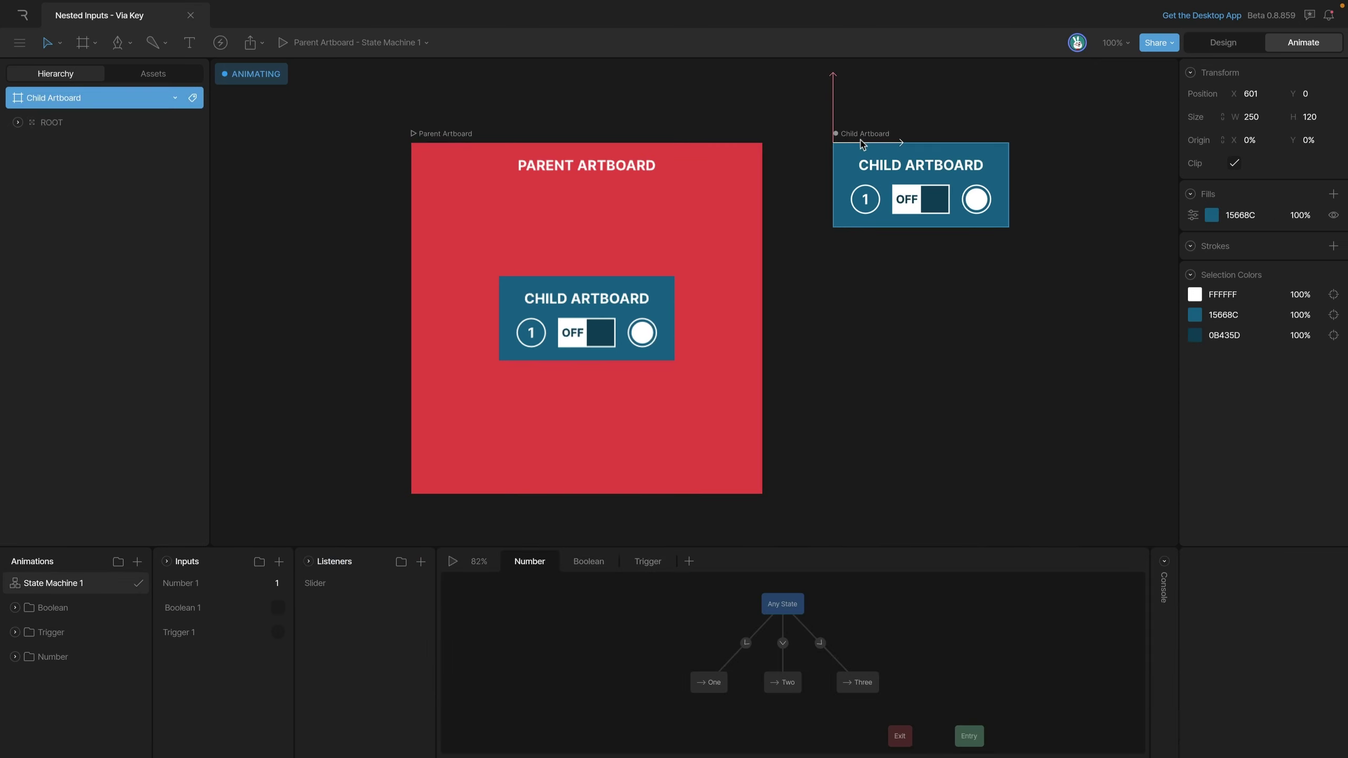
pyautogui.click(747, 643)
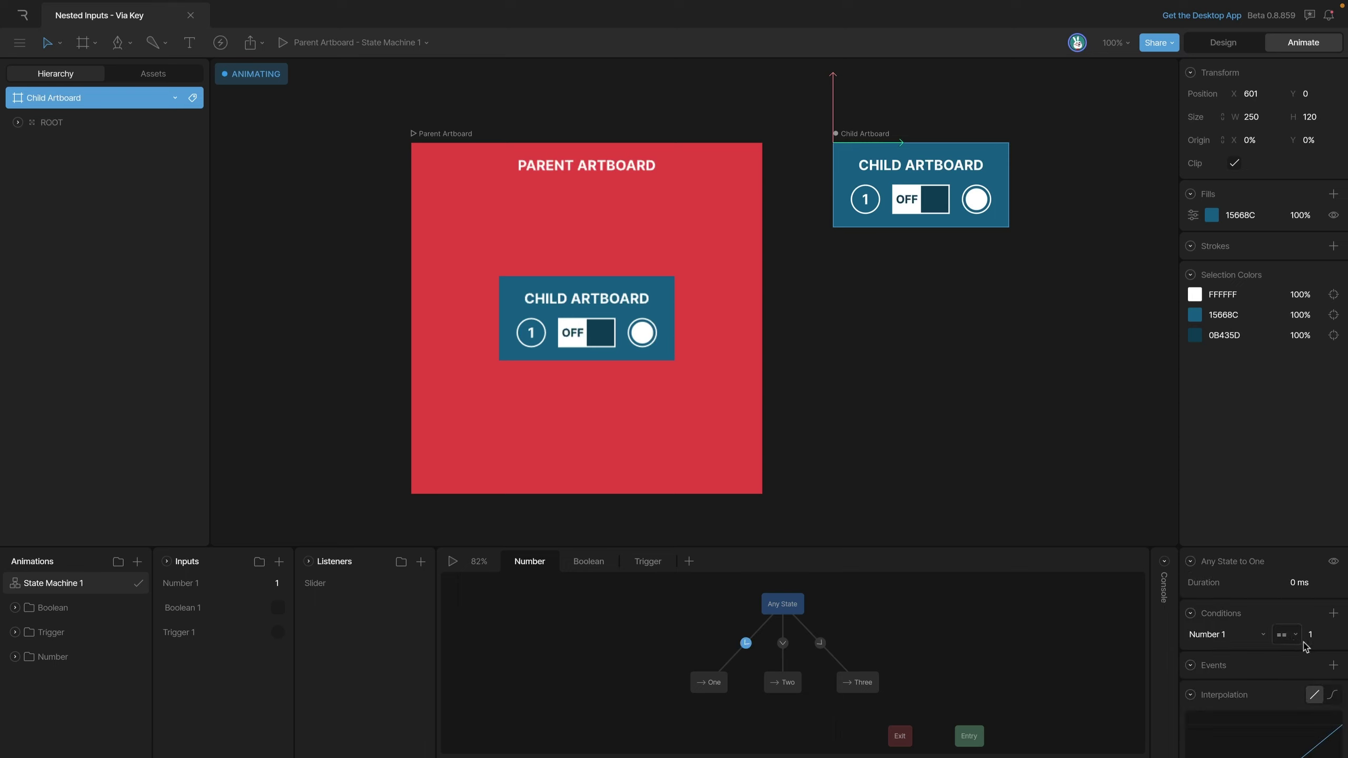
pyautogui.click(783, 644)
pyautogui.click(820, 644)
pyautogui.click(678, 423)
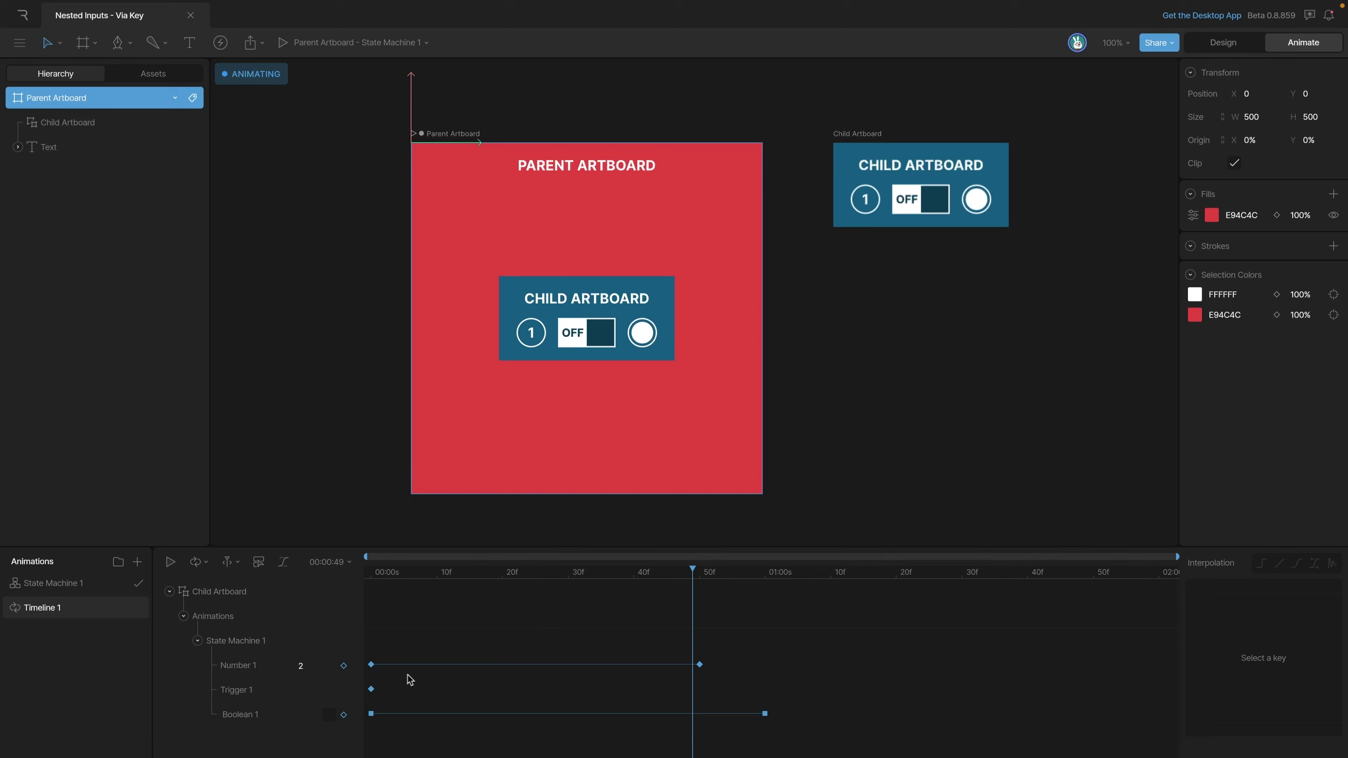
# Set both Number 1 keys to Hold interpolation, then scrub to 56f and play to check the step
pyautogui.moveTo(734, 657); pyautogui.dragTo(361, 681)
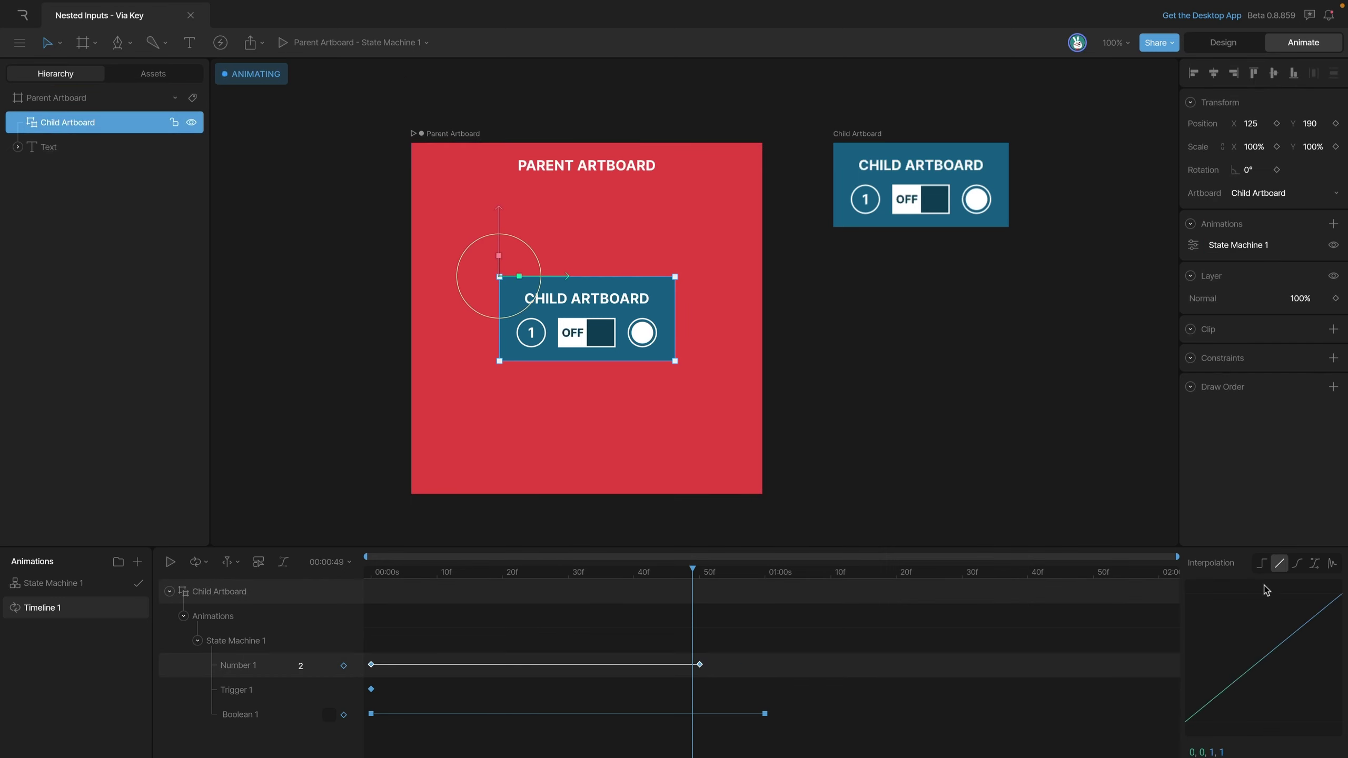
pyautogui.click(1262, 564)
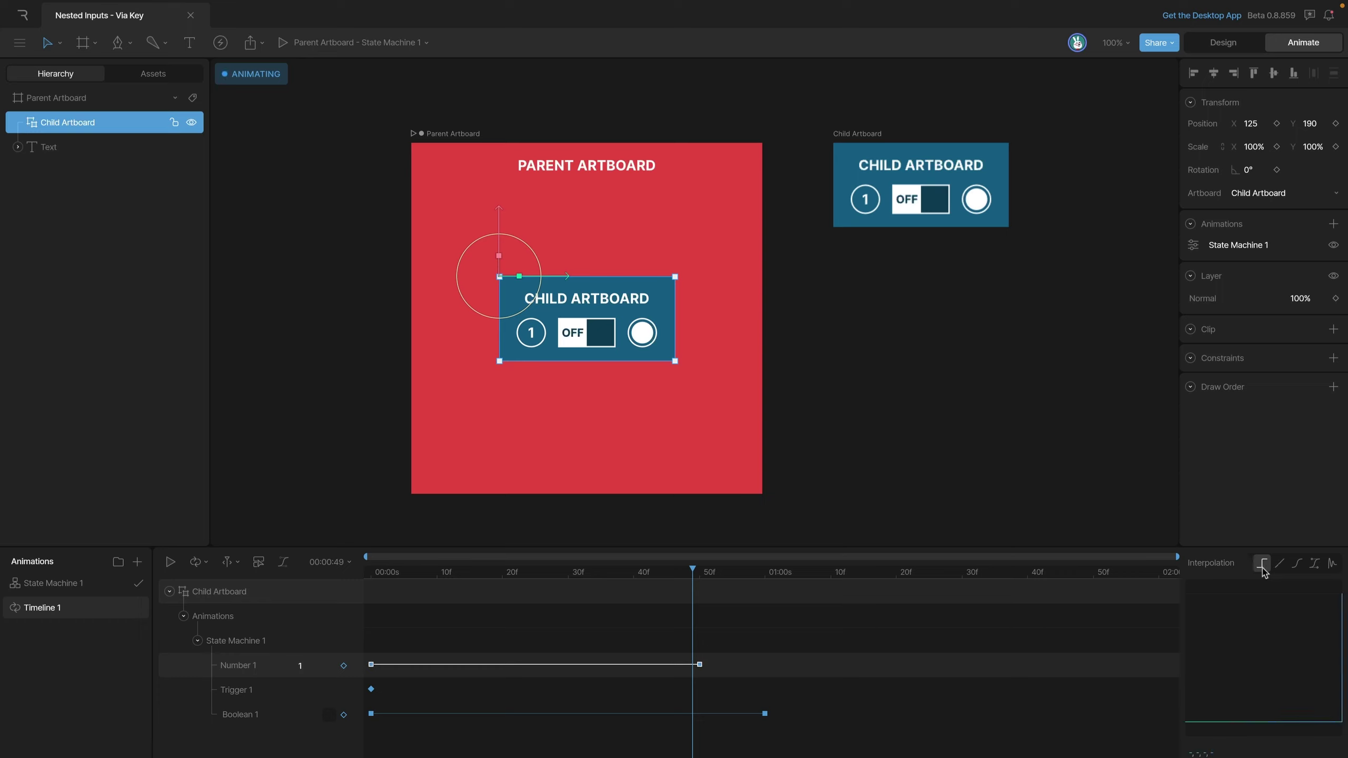
pyautogui.click(362, 576)
pyautogui.moveTo(366, 581); pyautogui.dragTo(542, 602)
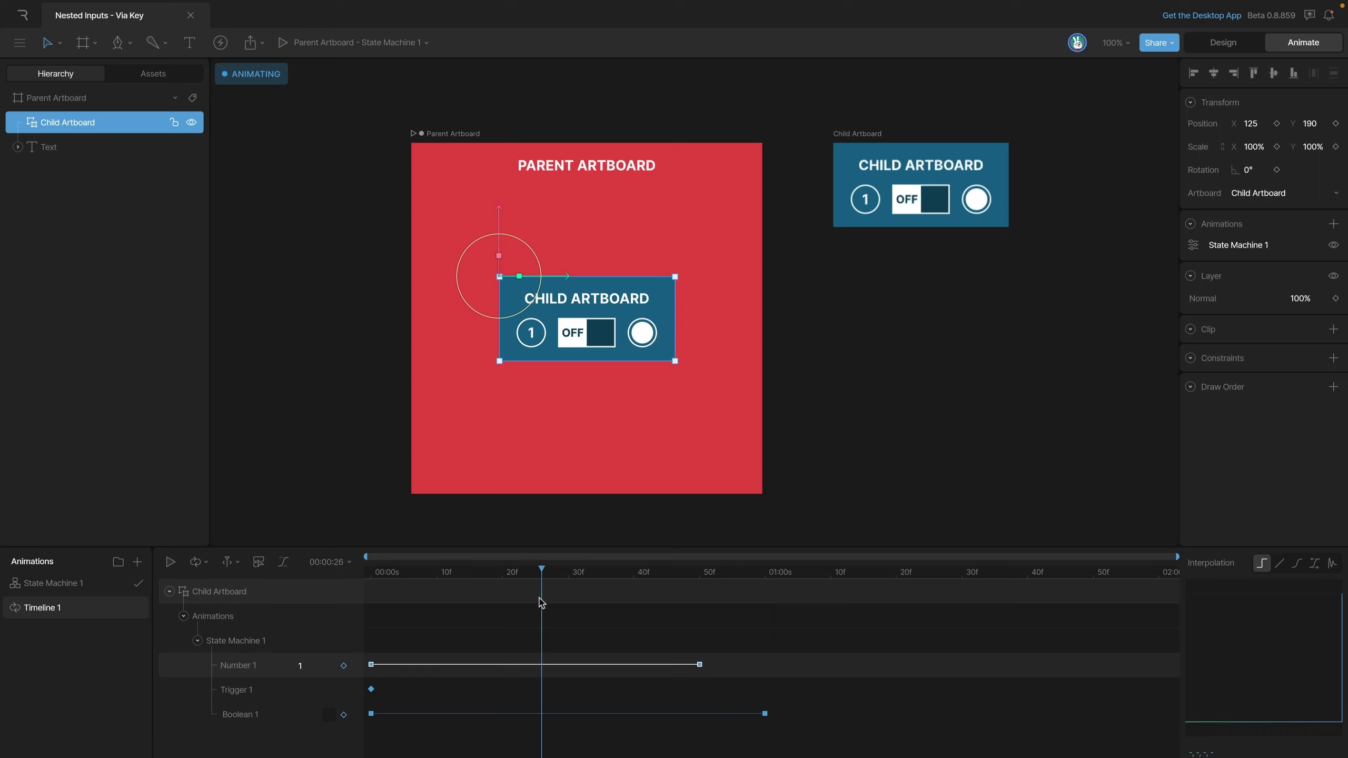
pyautogui.press('space')
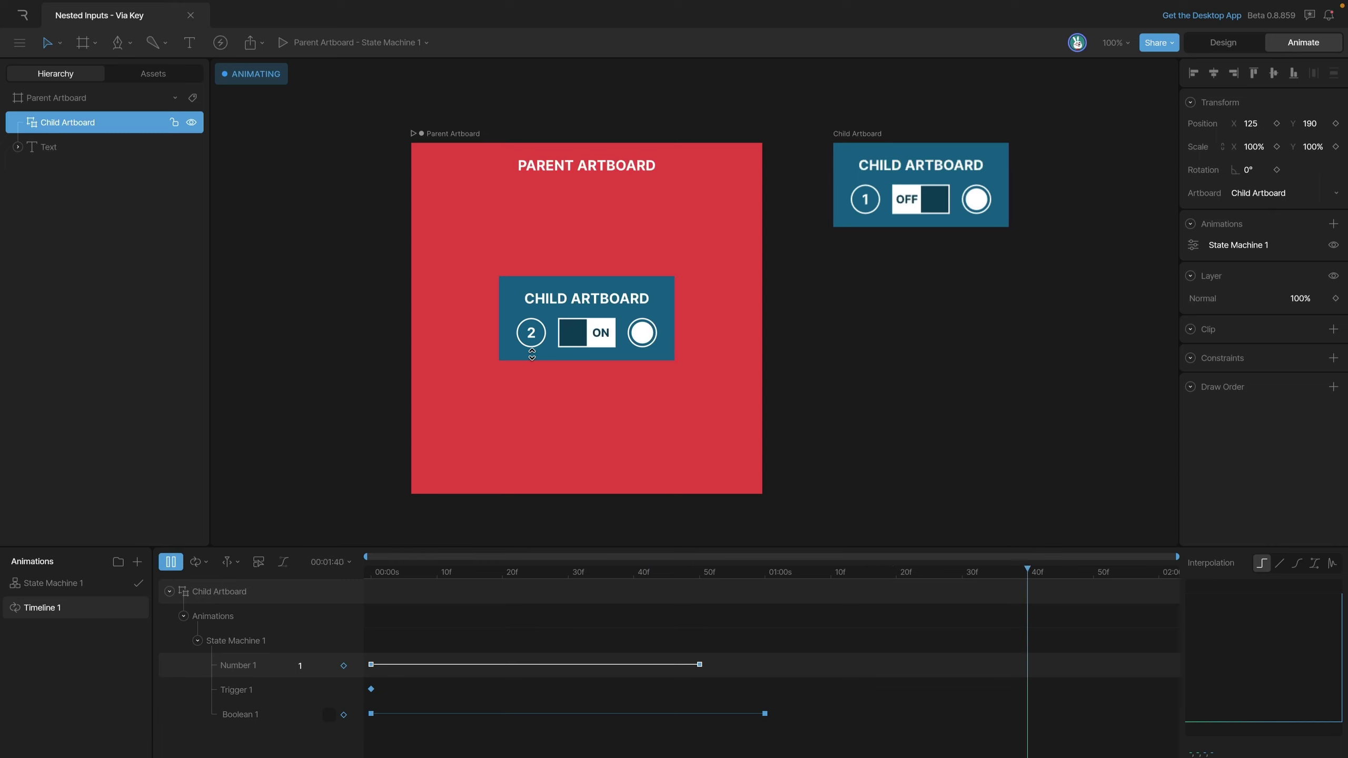
pyautogui.press('space')
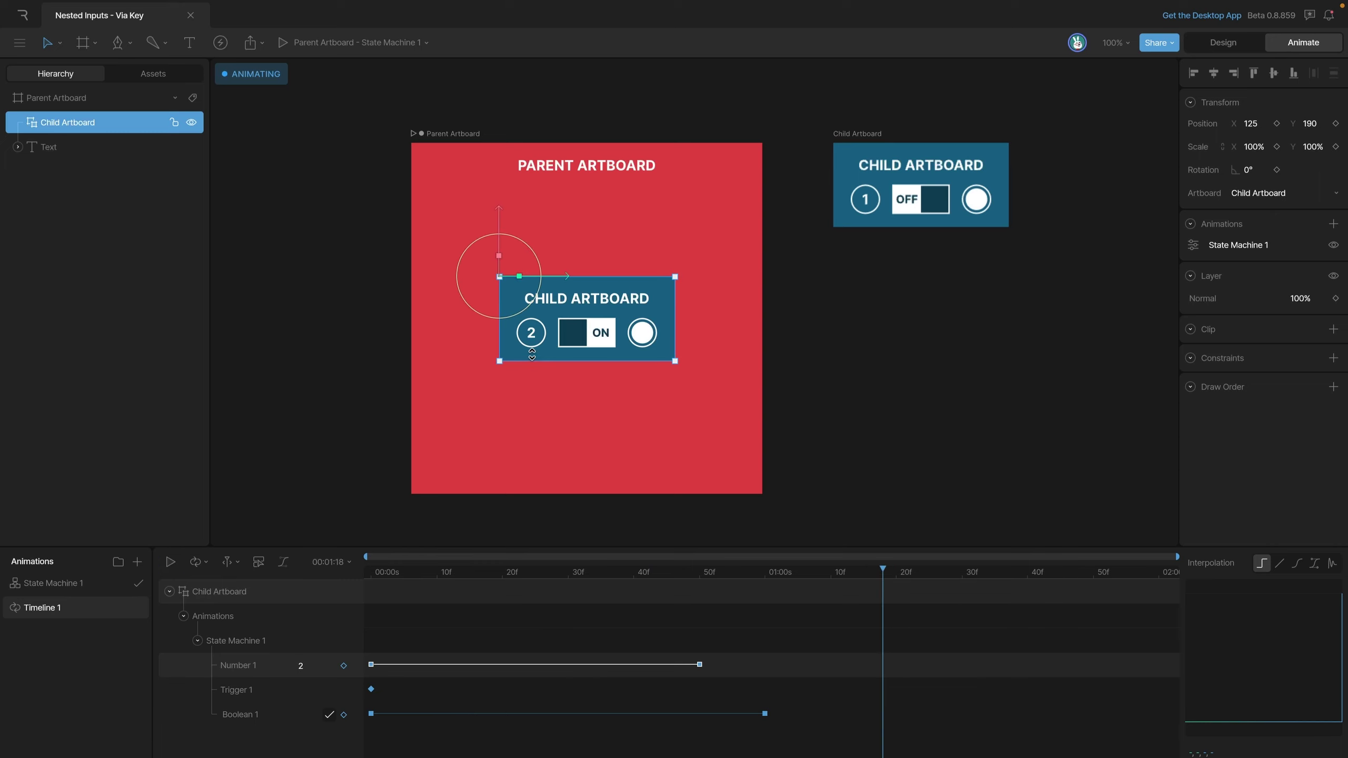
# Add a third Number 1 key with value 3 at 1 s 30f
pyautogui.click(964, 575)
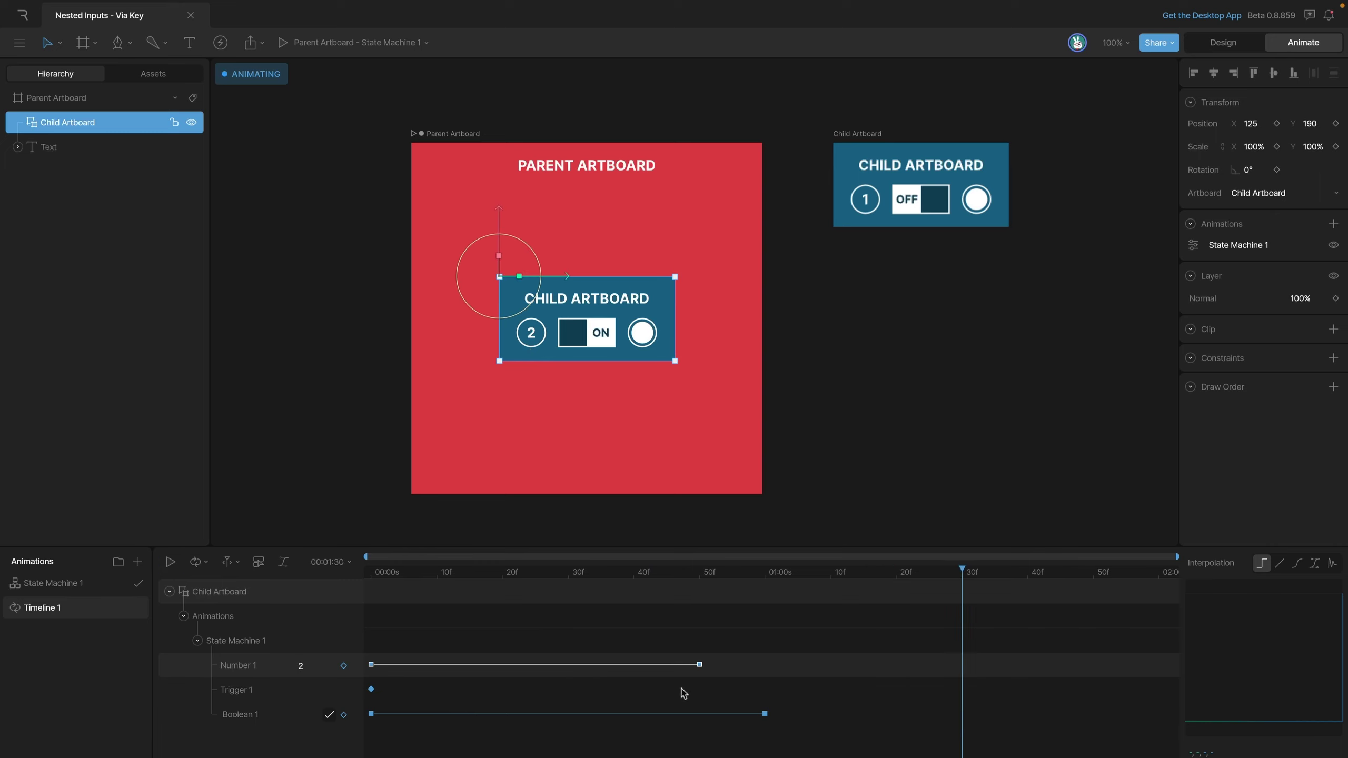
pyautogui.click(300, 666)
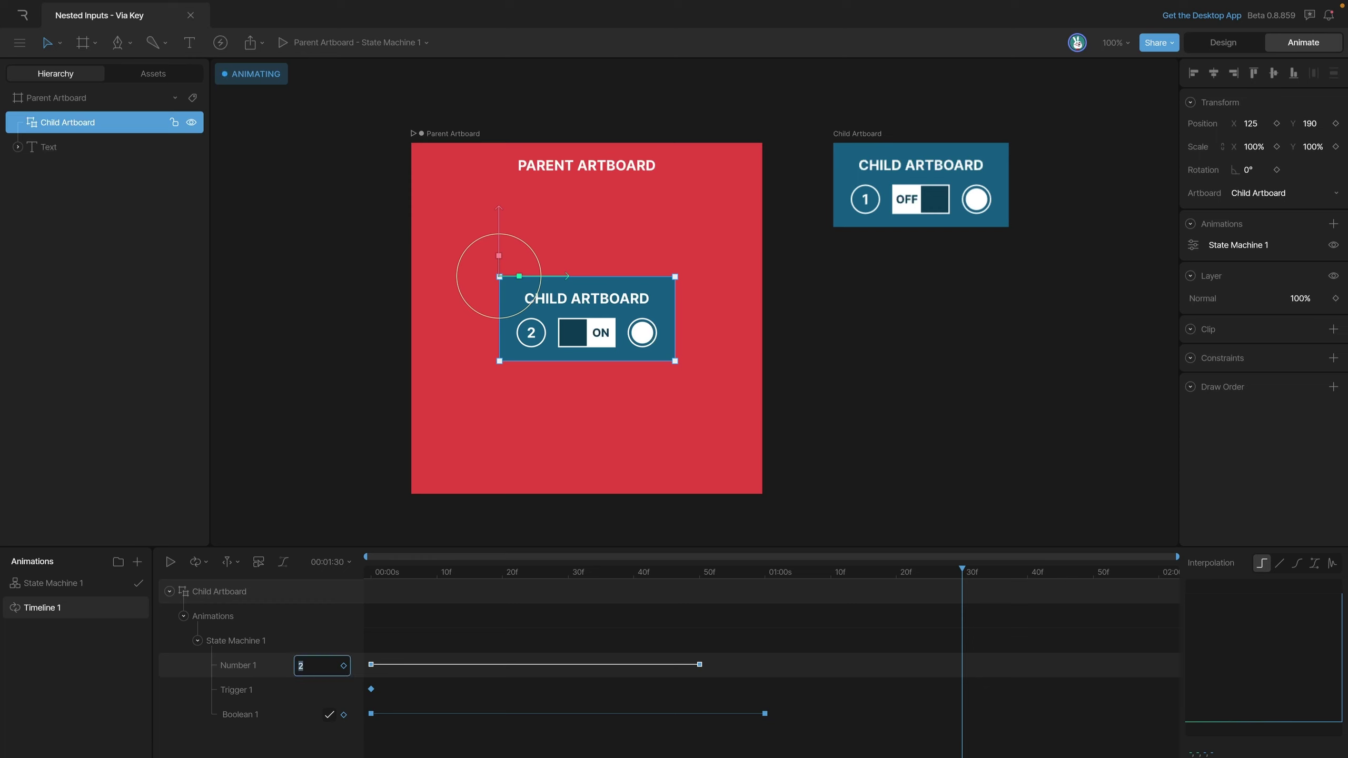
pyautogui.write('3')
pyautogui.press('Return')
# Set the 1 s 30f key to Hold interpolation and play Timeline 1 through it
pyautogui.click(991, 654)
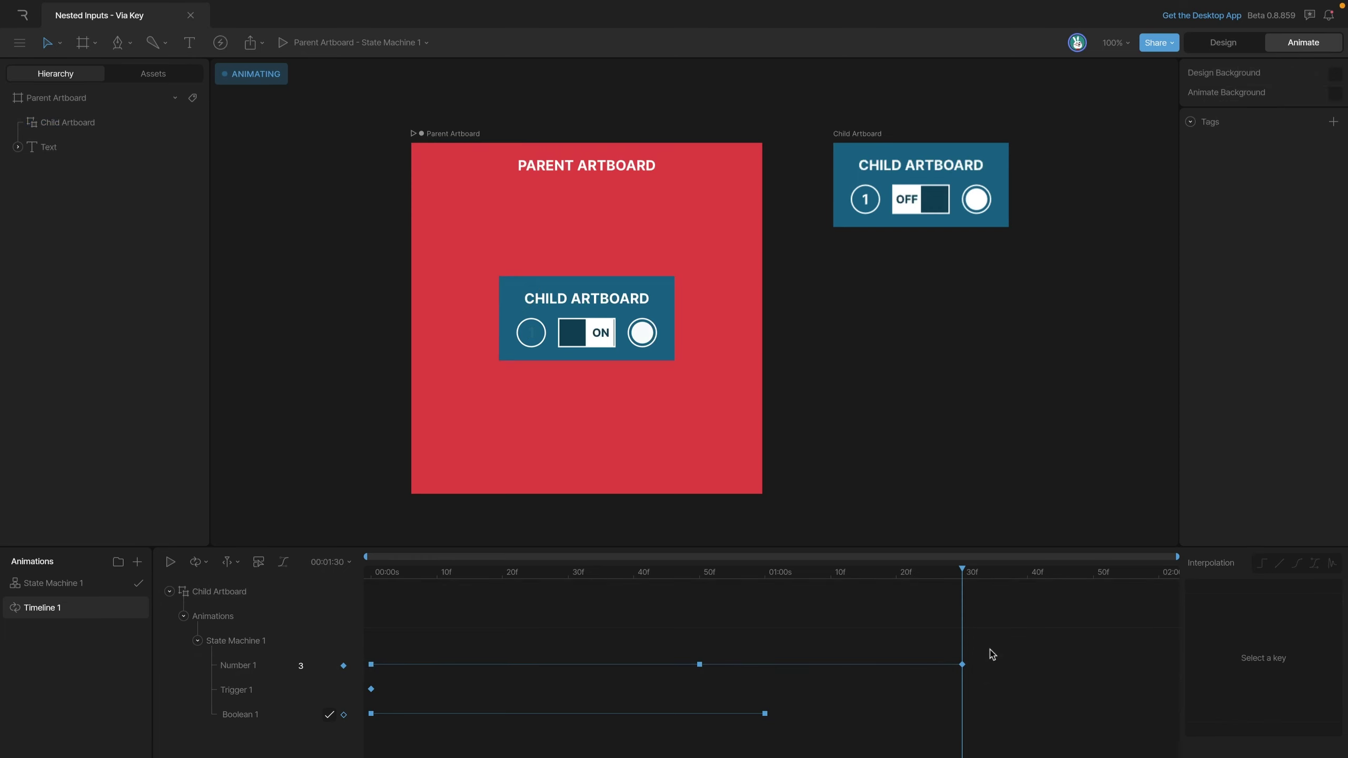
pyautogui.moveTo(991, 654); pyautogui.dragTo(951, 685)
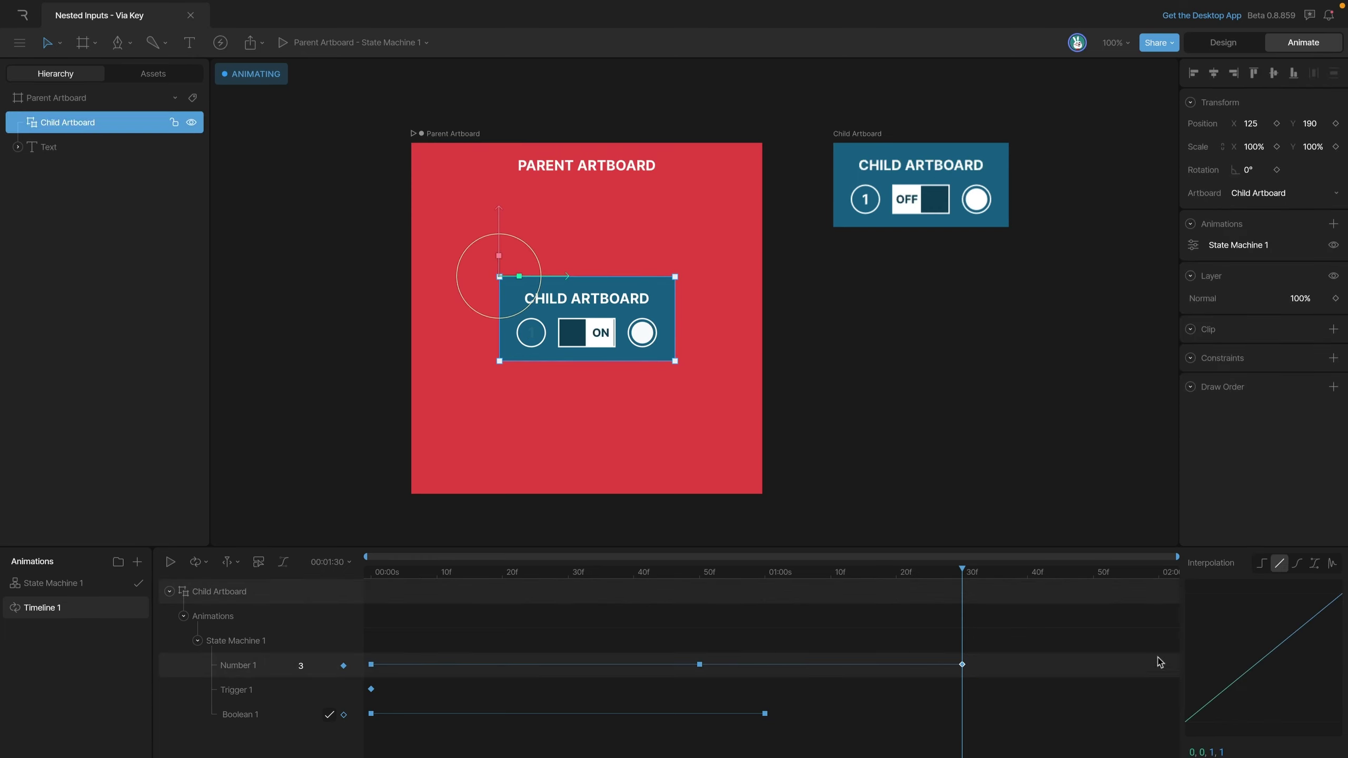
pyautogui.click(1261, 565)
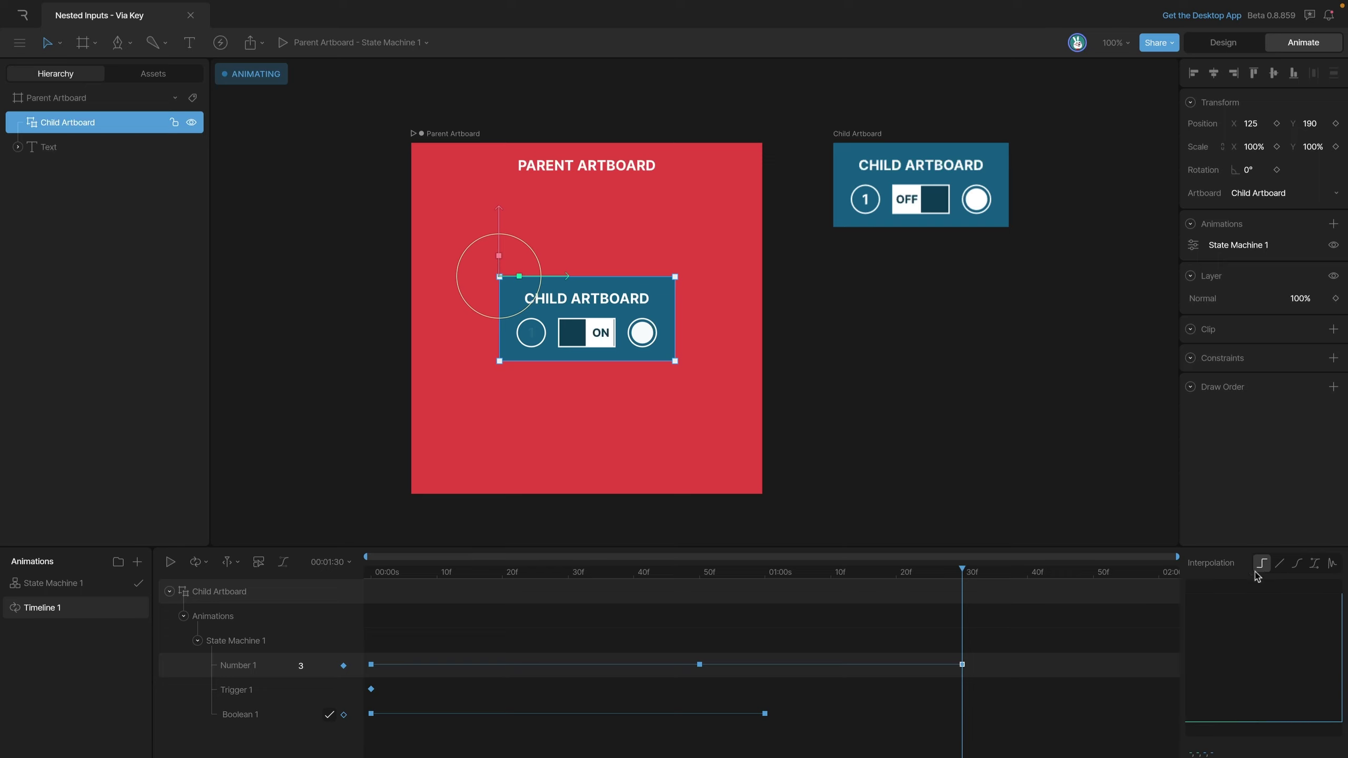
pyautogui.click(1040, 632)
pyautogui.press('space')
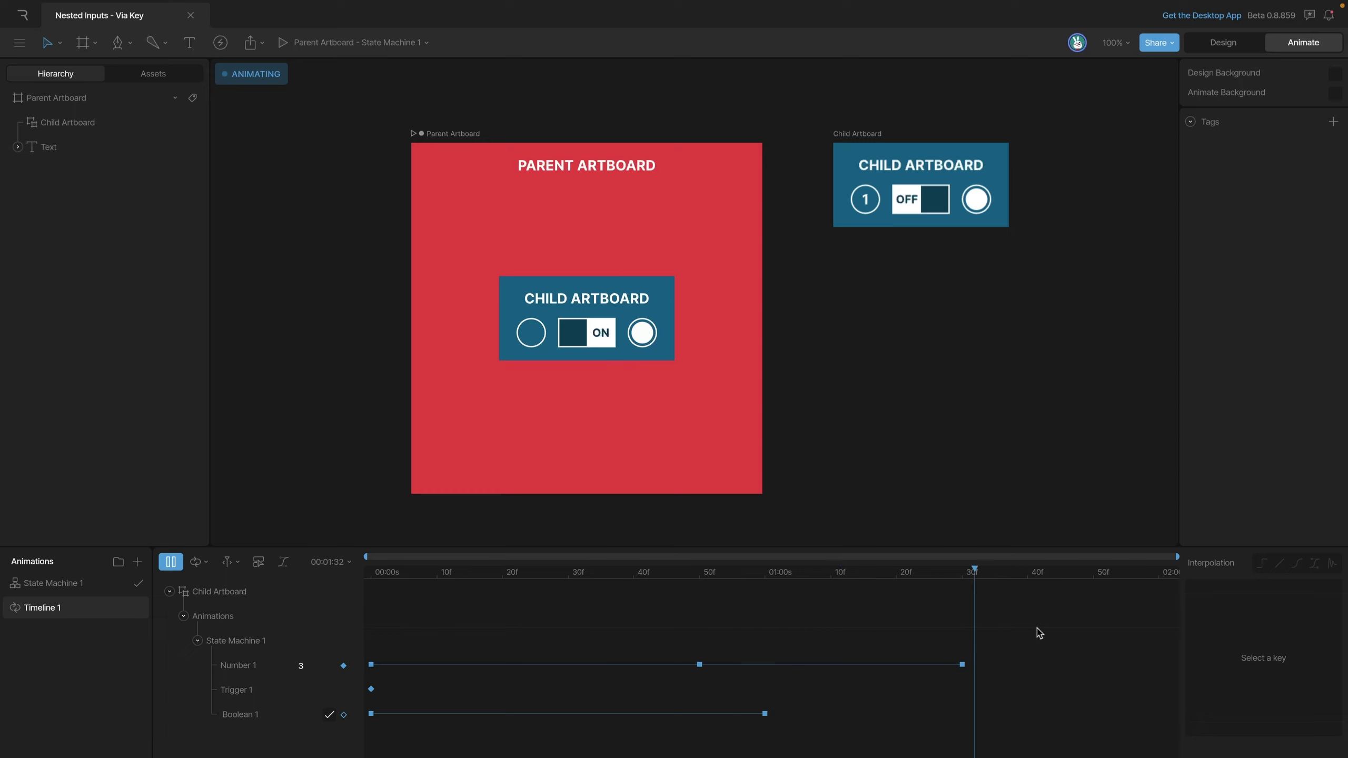
# Open State Machine 1 and play it to test the nested child's keyed inputs
pyautogui.click(49, 584)
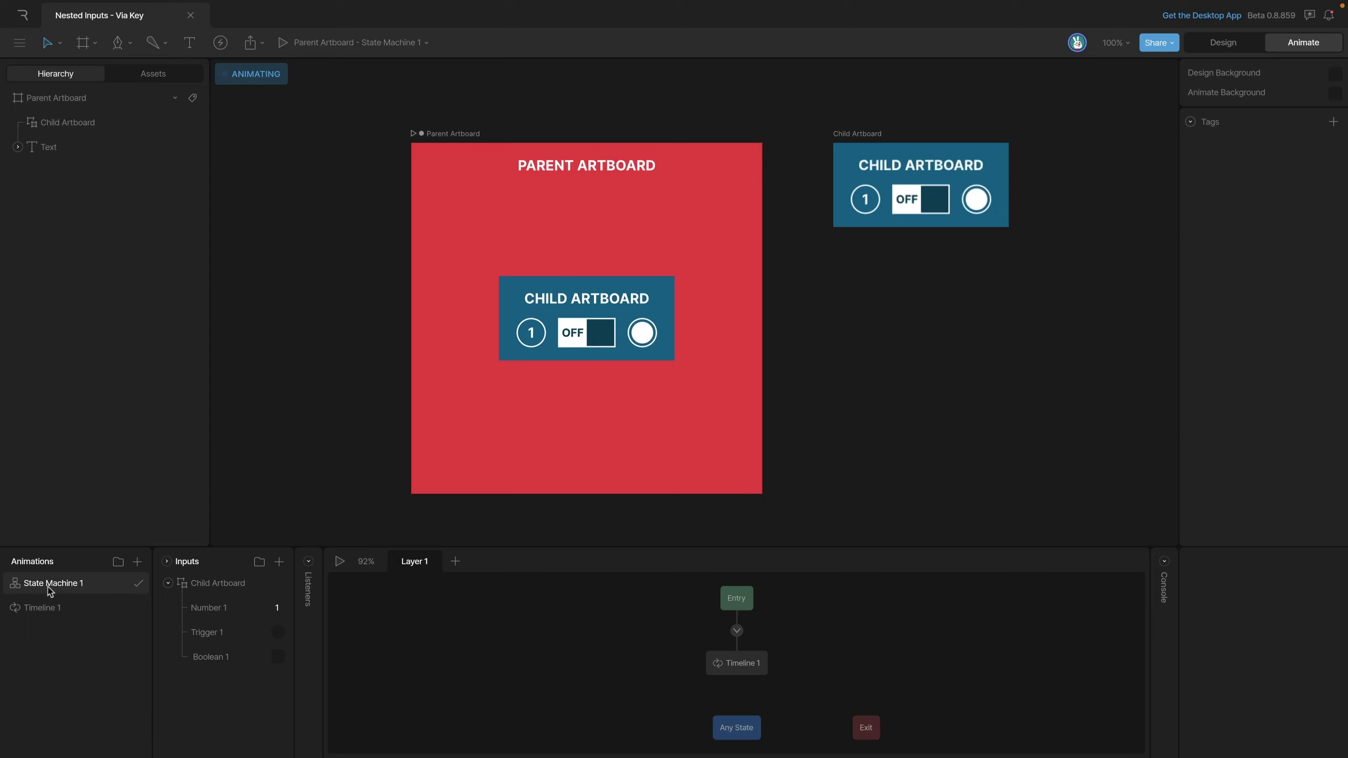
pyautogui.click(340, 561)
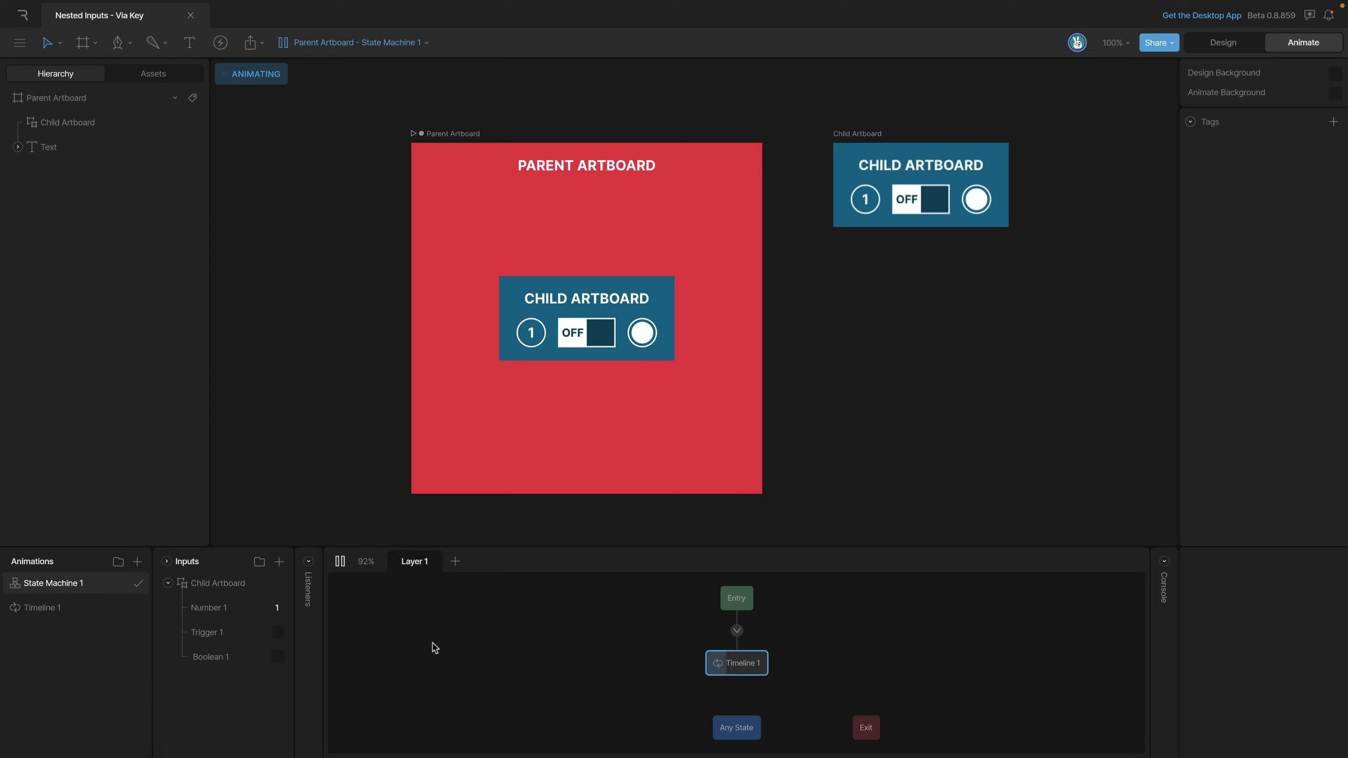